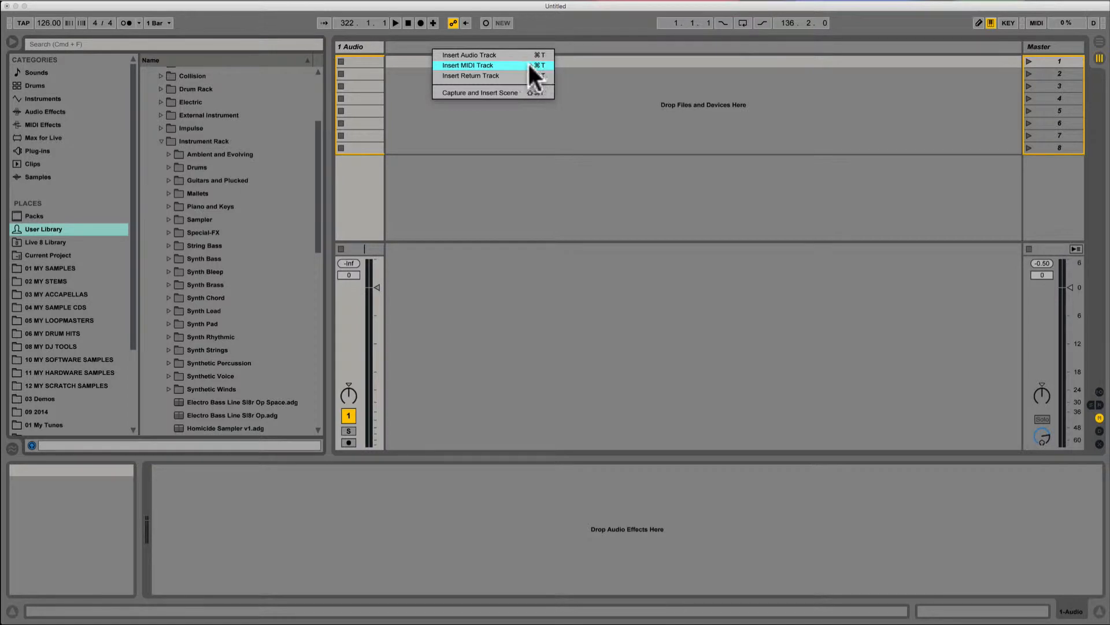
# - Insert a new MIDI track and delete the existing audio track
pyautogui.click(484, 64)
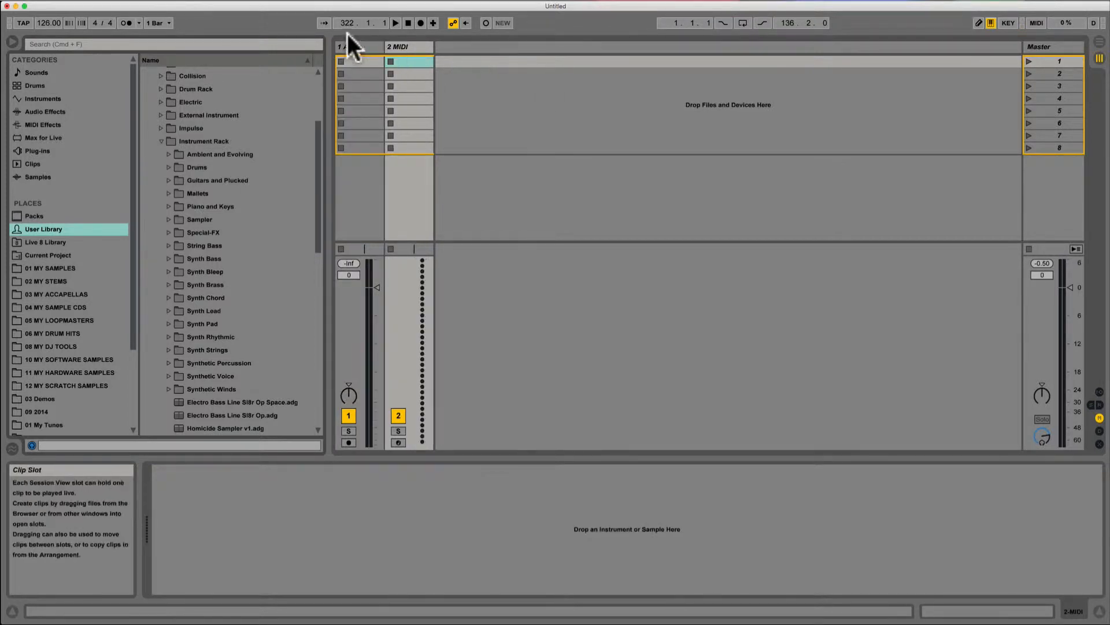
pyautogui.click(354, 46)
pyautogui.press('Delete')
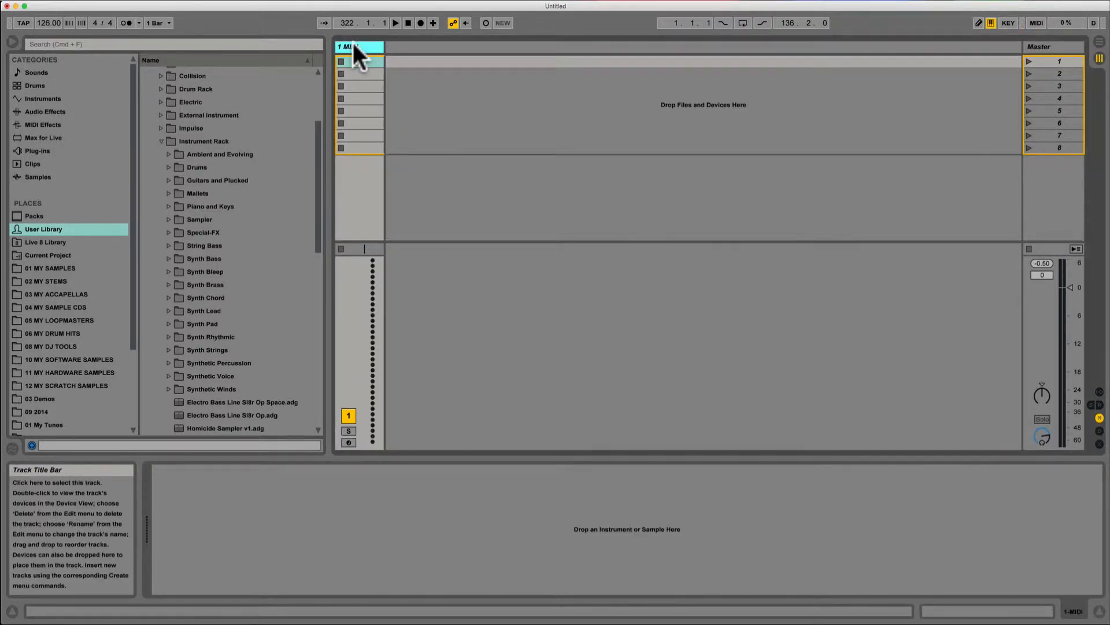
# - Show the mixer's In/Out, send and return sections and hide them again
pyautogui.click(1099, 393)
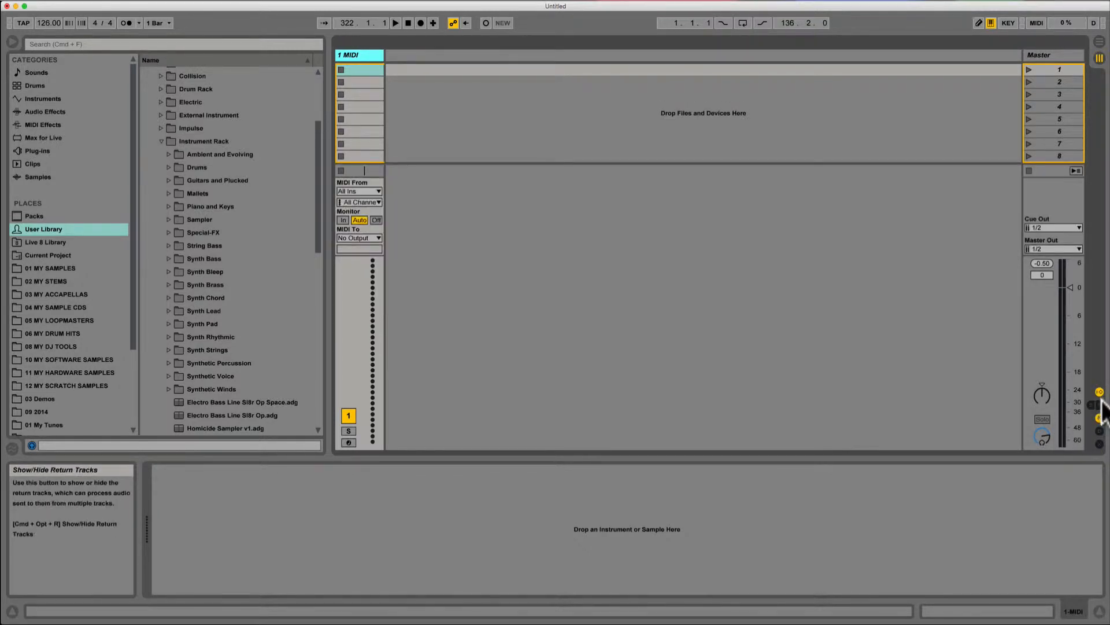
pyautogui.click(1101, 402)
pyautogui.click(1094, 403)
pyautogui.click(1101, 403)
pyautogui.click(1095, 403)
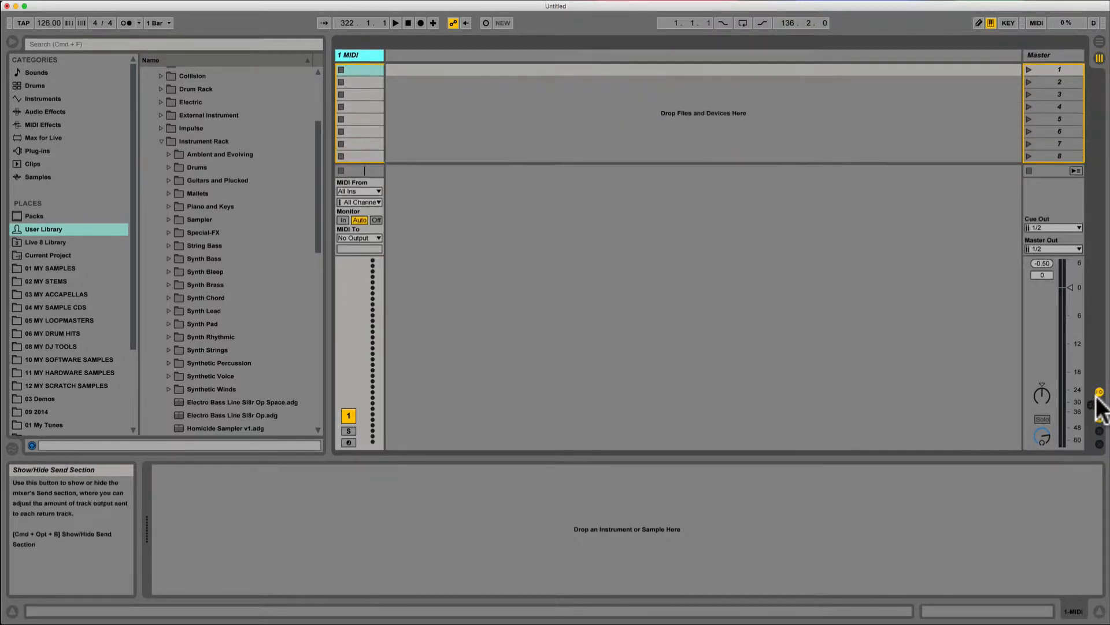
pyautogui.click(1099, 392)
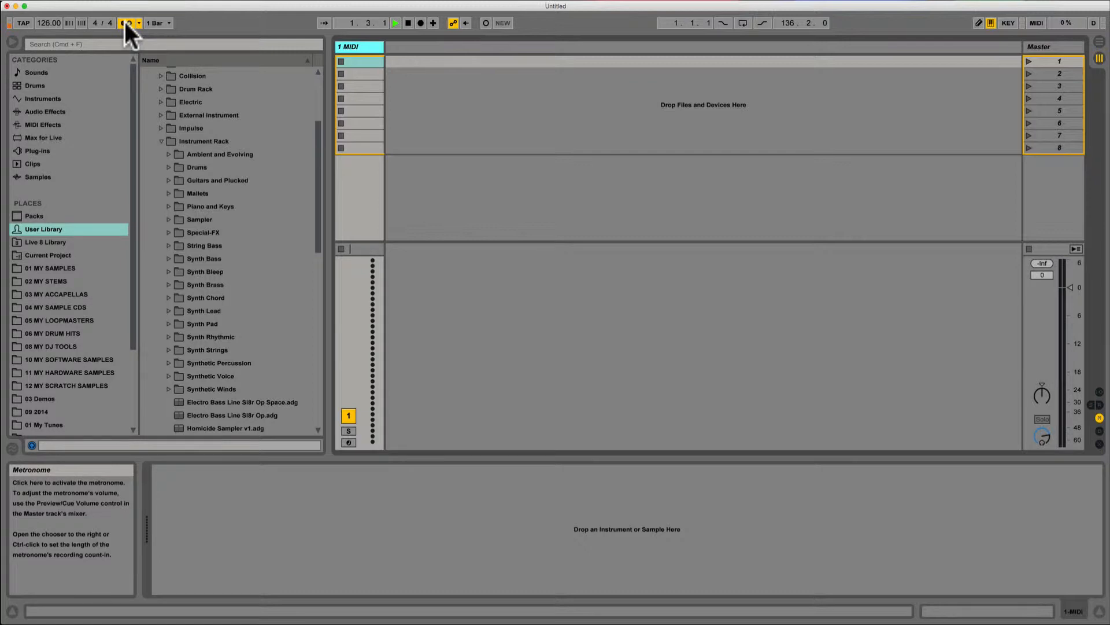
# - Turn down the metronome's cue volume on the Master track and select the MIDI track
pyautogui.moveTo(1044, 439); pyautogui.dragTo(1044, 449)
pyautogui.click(354, 47)
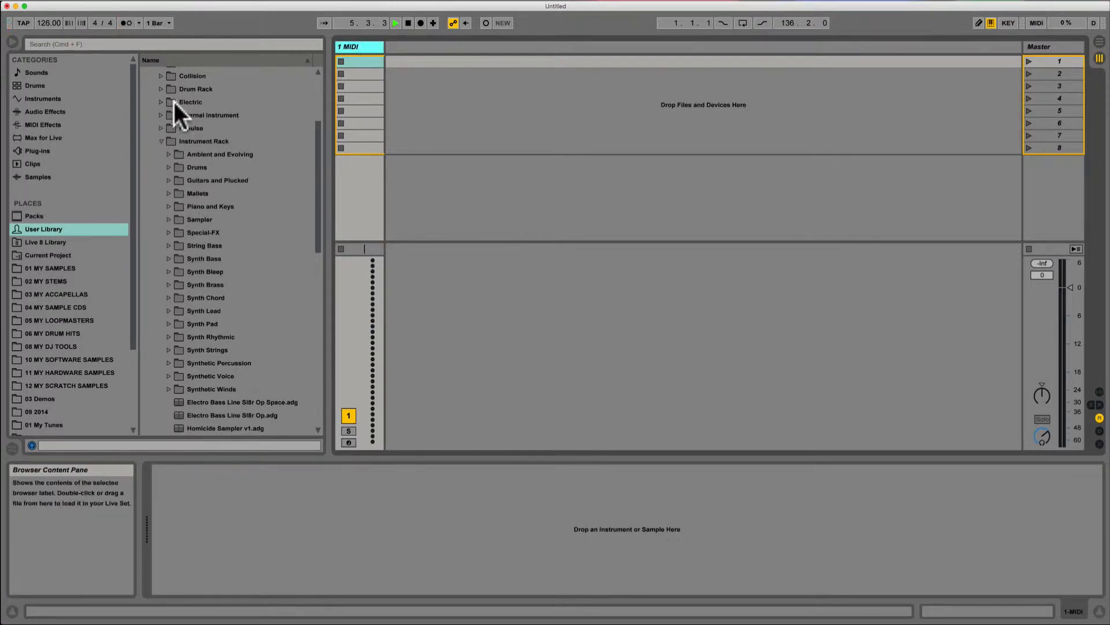
# - Load an empty Drum Rack from the Instruments category onto the MIDI track
pyautogui.click(36, 71)
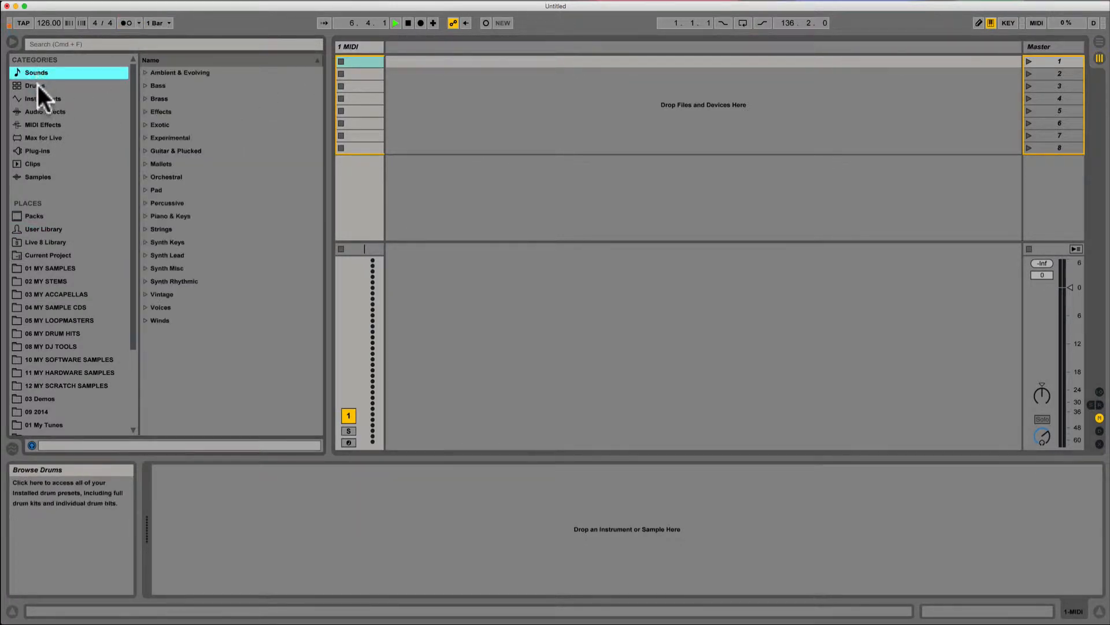
pyautogui.click(37, 85)
pyautogui.click(42, 97)
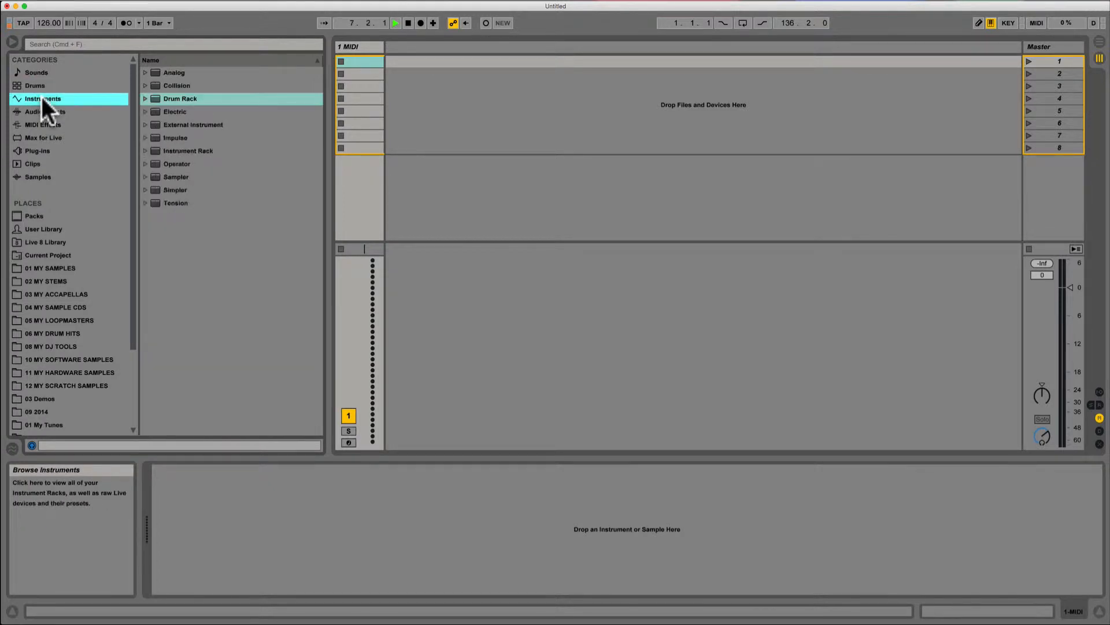
pyautogui.click(166, 73)
pyautogui.click(165, 85)
pyautogui.click(173, 99)
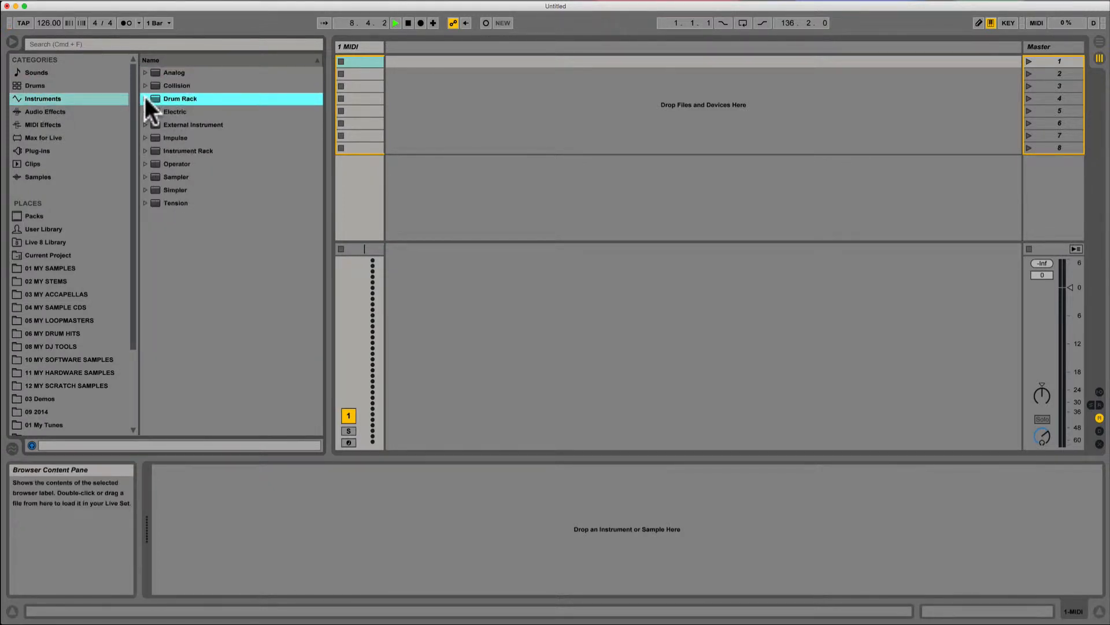
pyautogui.click(145, 99)
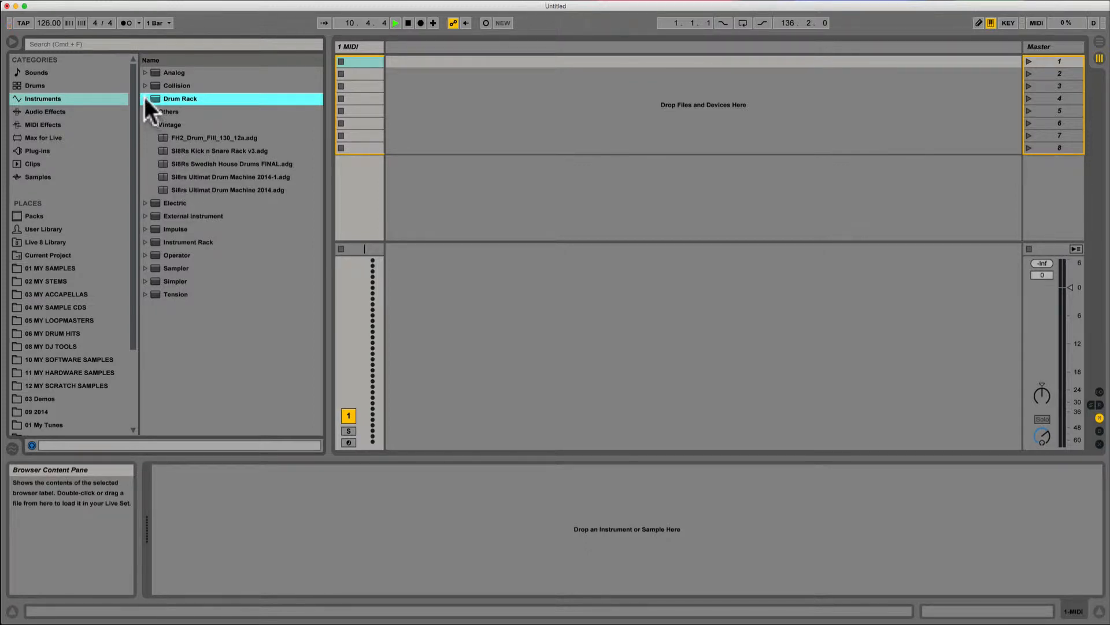
pyautogui.click(145, 98)
pyautogui.moveTo(339, 64); pyautogui.dragTo(356, 44)
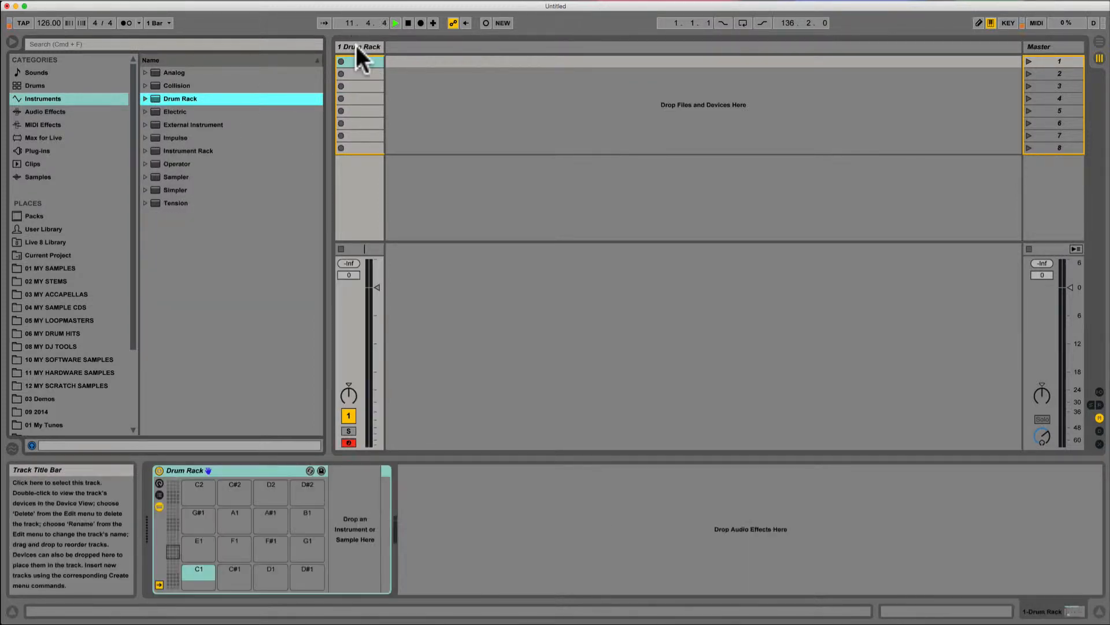
pyautogui.click(349, 443)
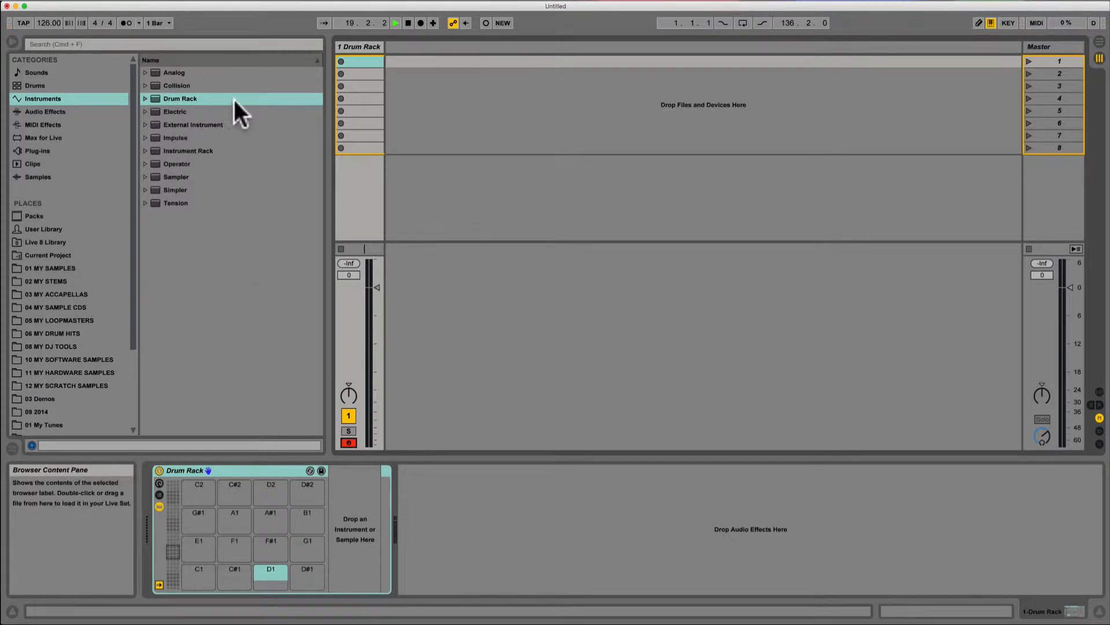
# - Search the browser for "kick" and limit the results to samples
pyautogui.click(131, 43)
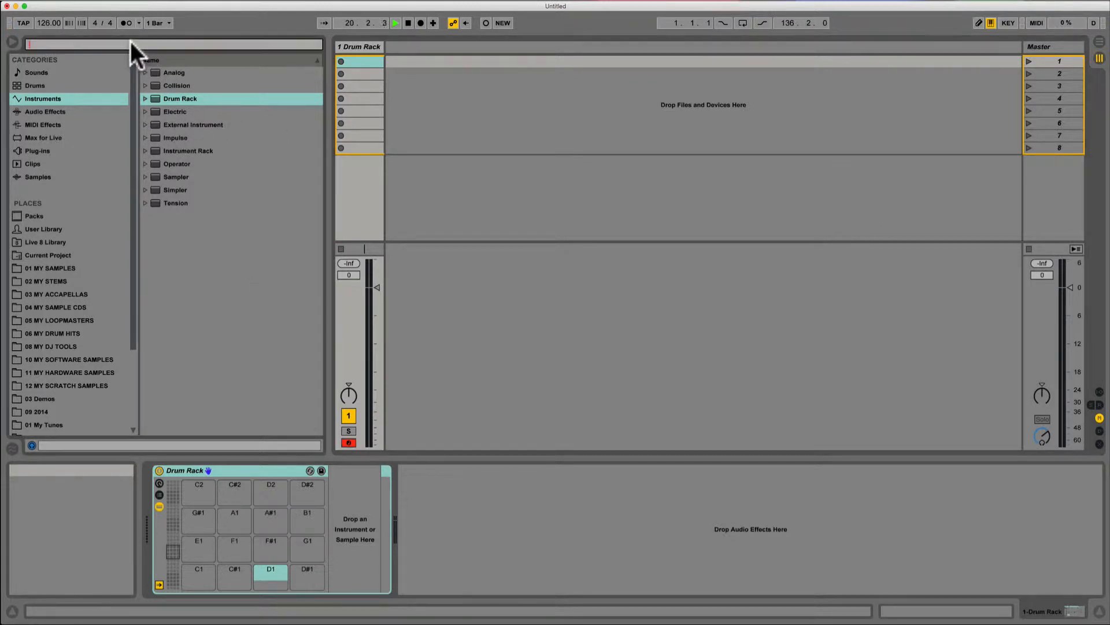
pyautogui.write('kick')
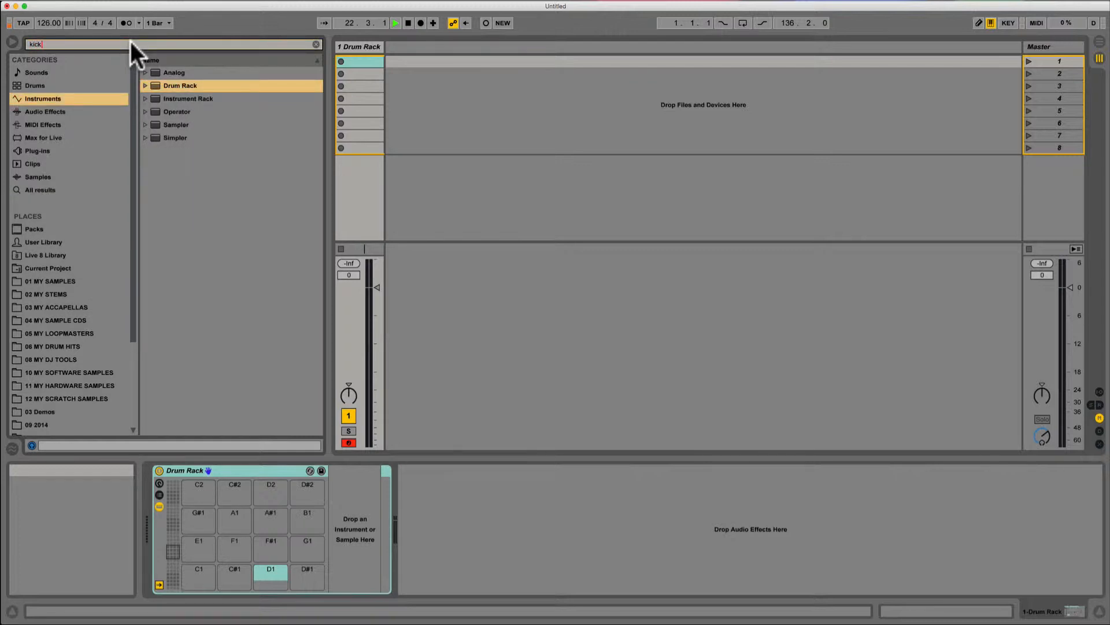
pyautogui.click(41, 177)
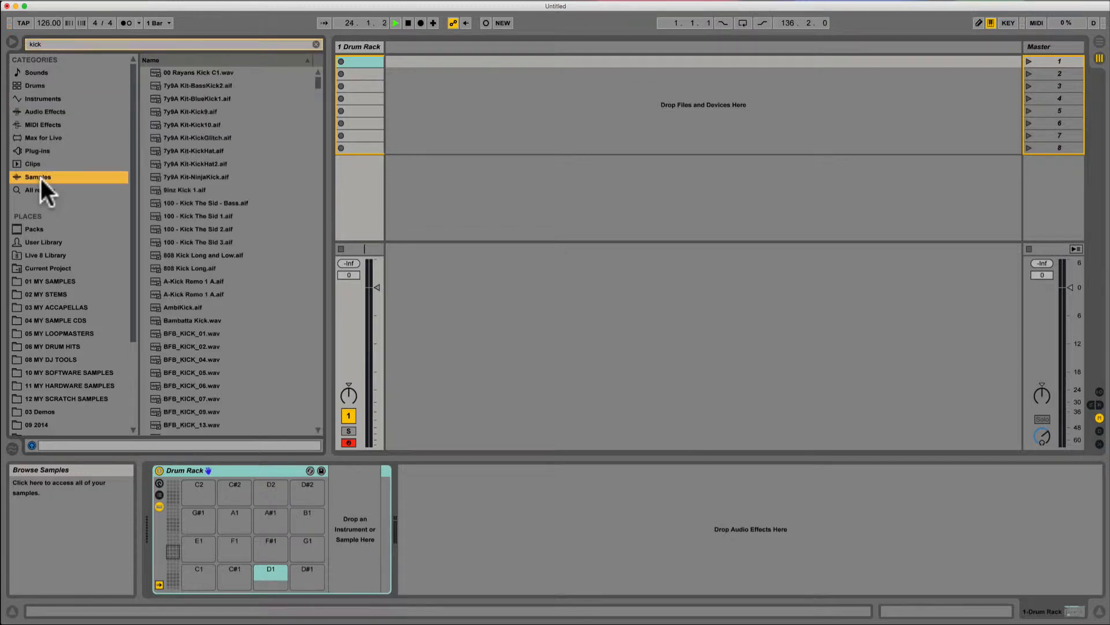
# - Audition several kick samples and load BFB_KICK_01.wav onto the Drum Rack's C1 pad
pyautogui.click(186, 74)
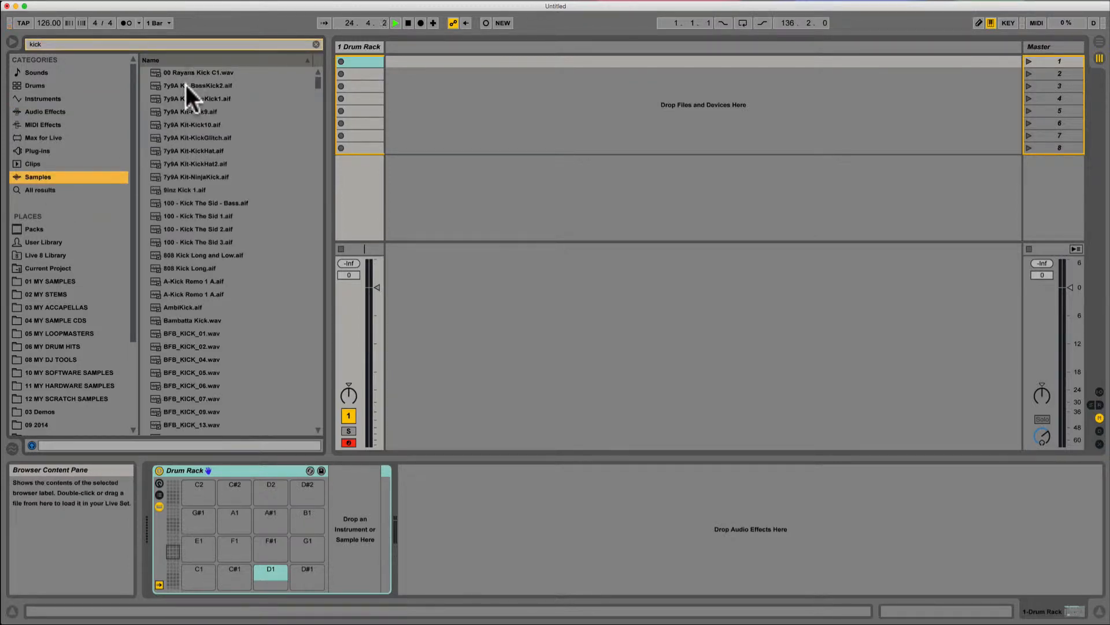
pyautogui.click(181, 124)
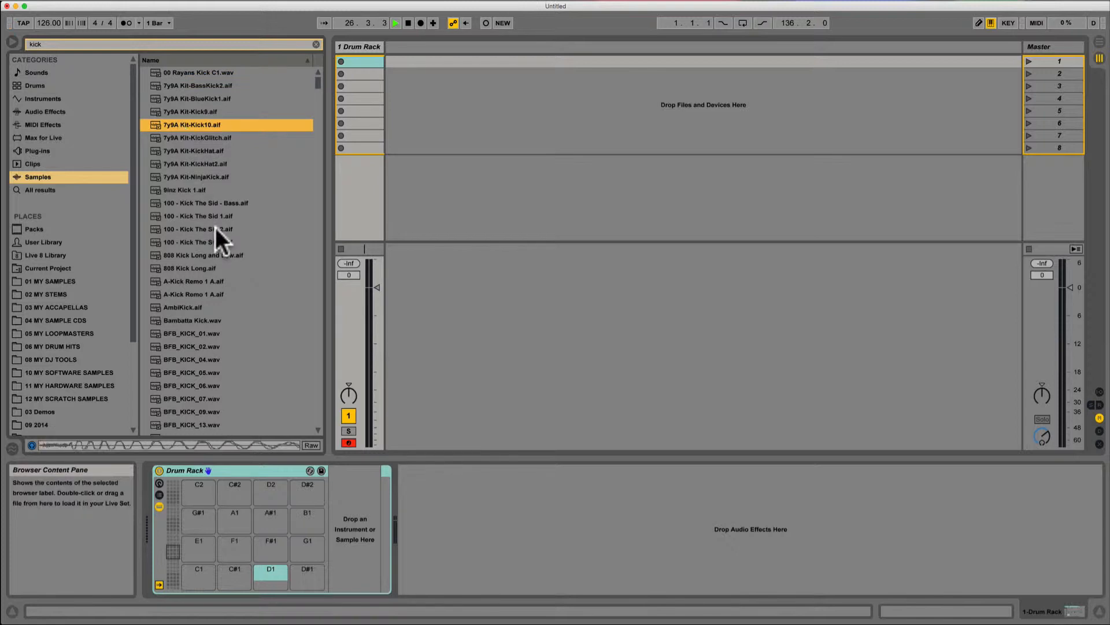
pyautogui.click(192, 333)
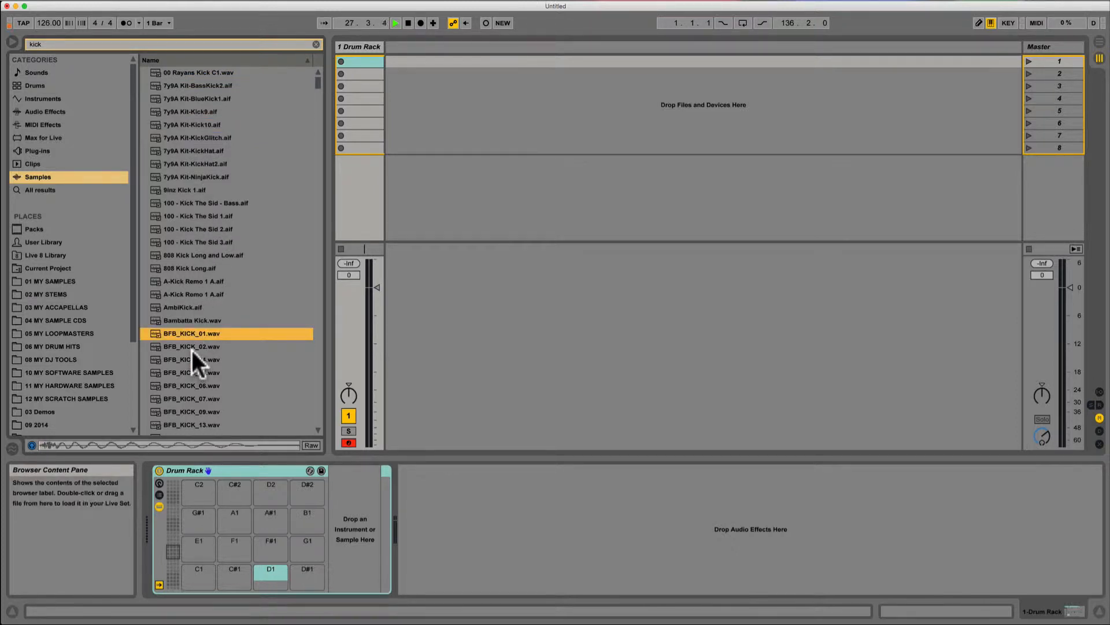
pyautogui.click(192, 349)
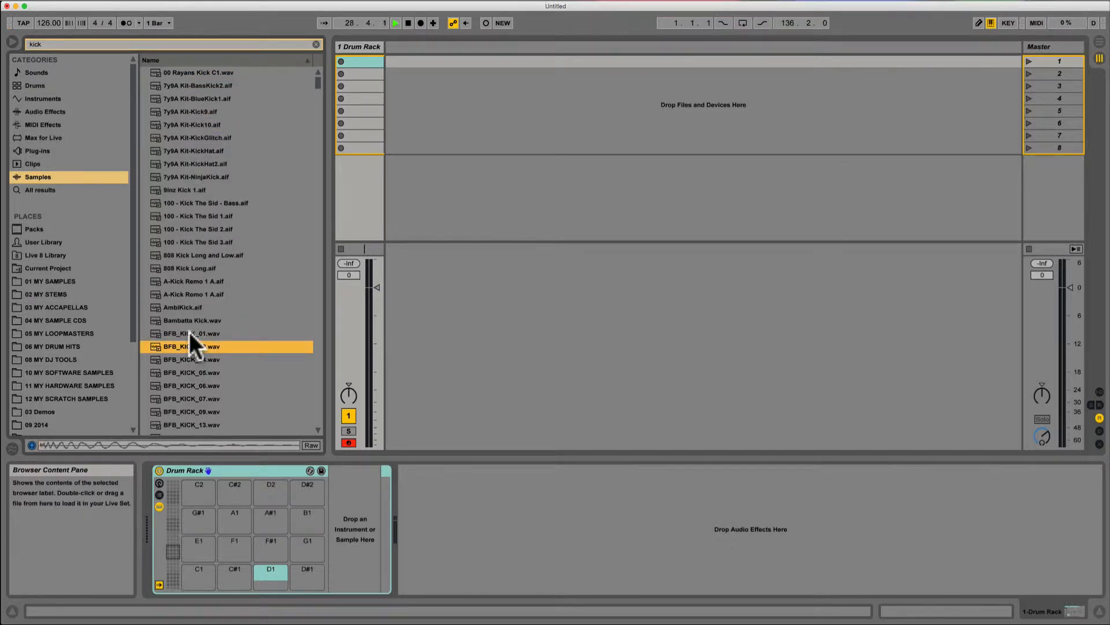
pyautogui.click(189, 334)
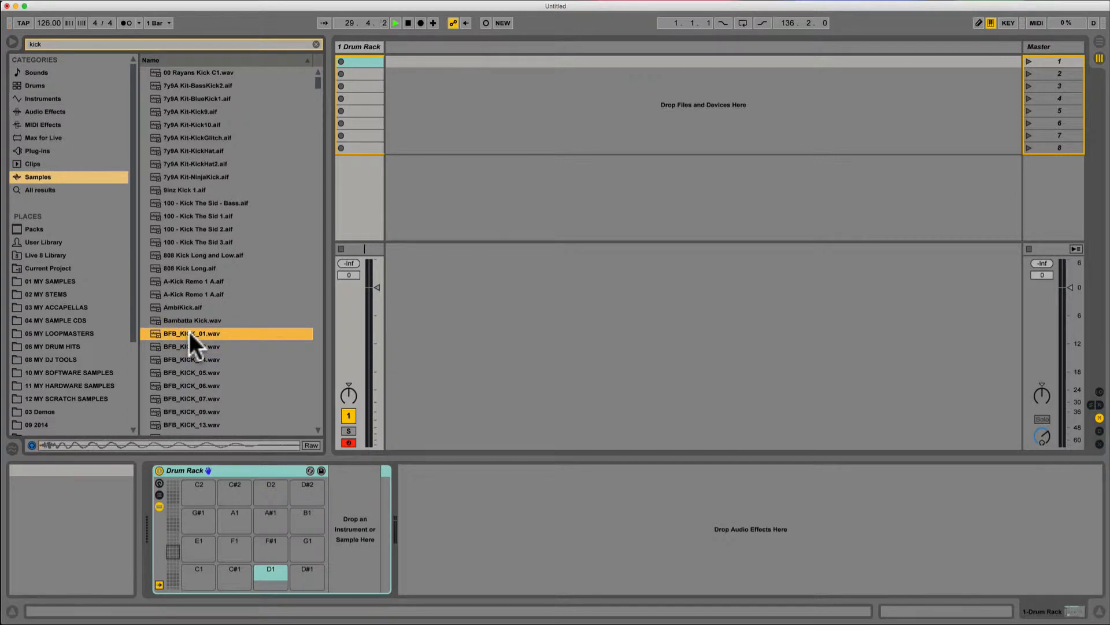
pyautogui.moveTo(189, 332); pyautogui.dragTo(203, 581)
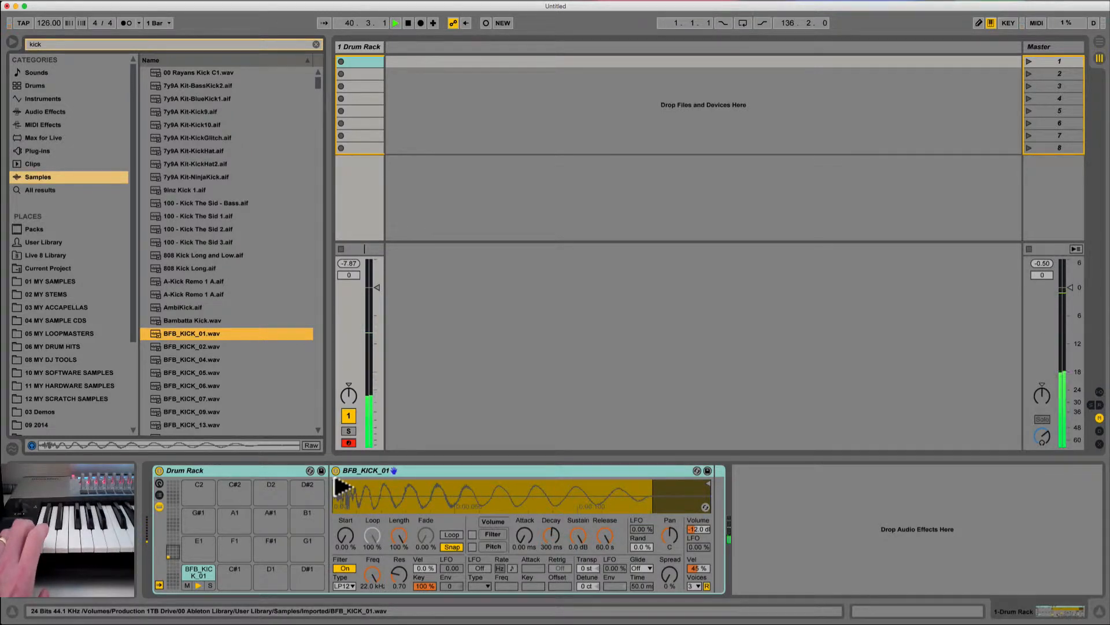
# - Set the Drum Rack track's volume to -11.0 dB
pyautogui.moveTo(377, 285); pyautogui.dragTo(379, 339)
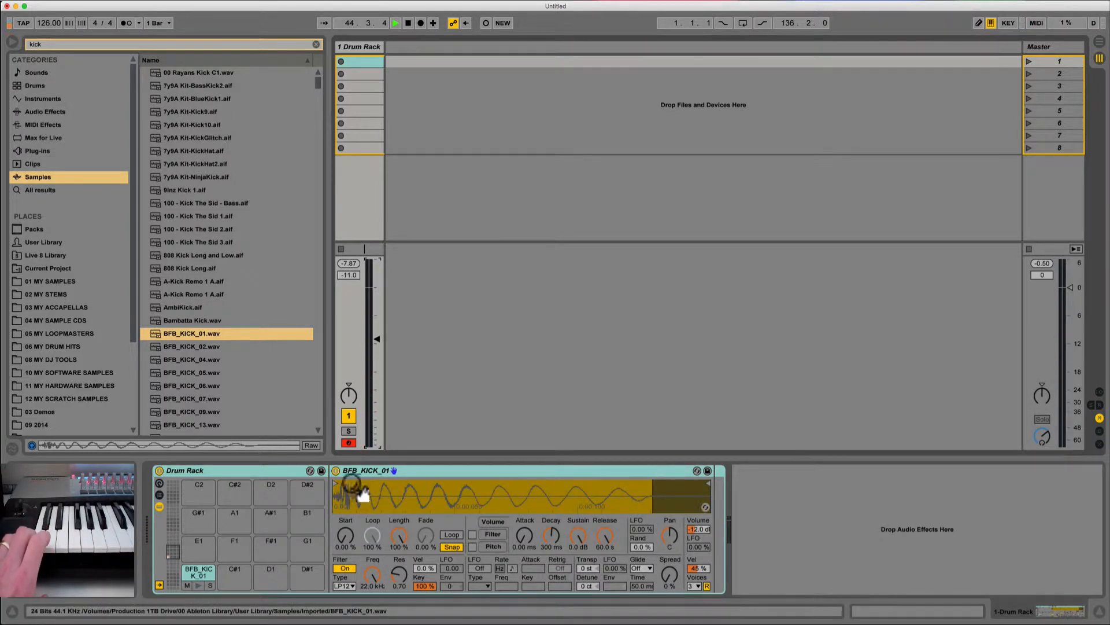
# - Trim the BFB_KICK_01 sample so it starts at the kick's attack and ends just after its tail
pyautogui.moveTo(340, 490); pyautogui.dragTo(343, 558)
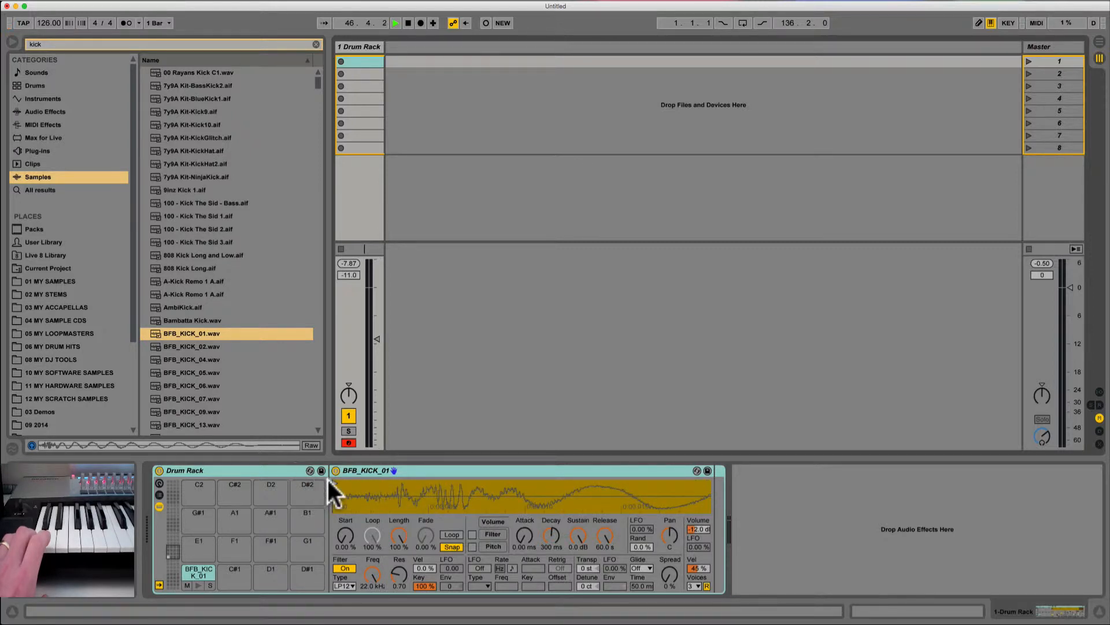
pyautogui.moveTo(330, 485); pyautogui.dragTo(403, 488)
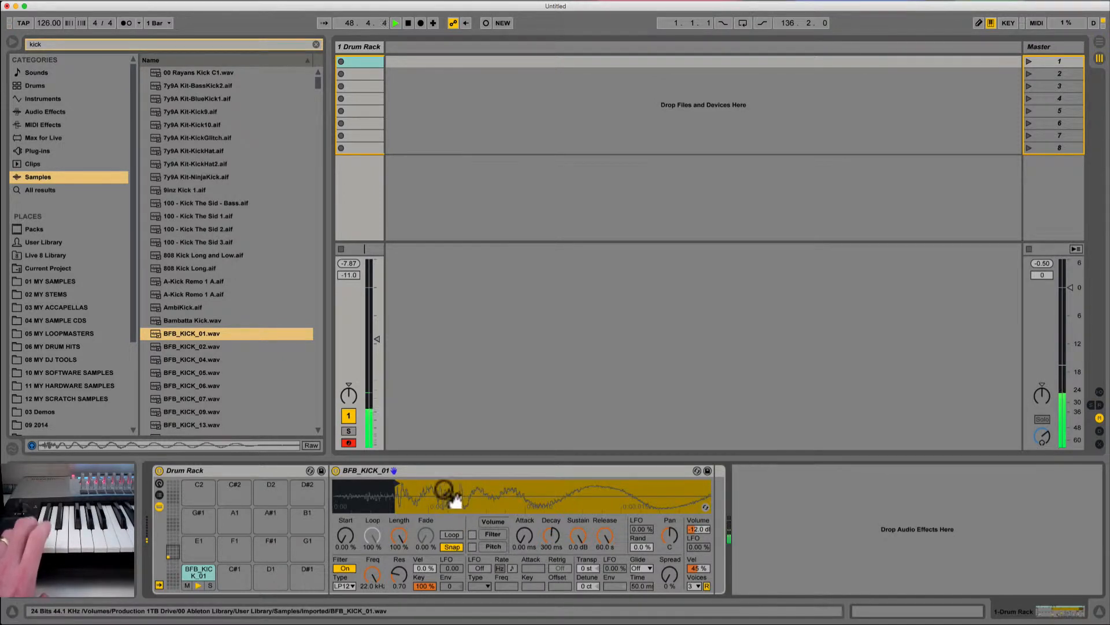
pyautogui.moveTo(403, 487)
pyautogui.mouseDown()
pyautogui.moveTo(699, 507)
pyautogui.moveTo(608, 487)
pyautogui.moveTo(412, 488)
pyautogui.moveTo(420, 507)
pyautogui.moveTo(413, 501)
pyautogui.mouseUp()
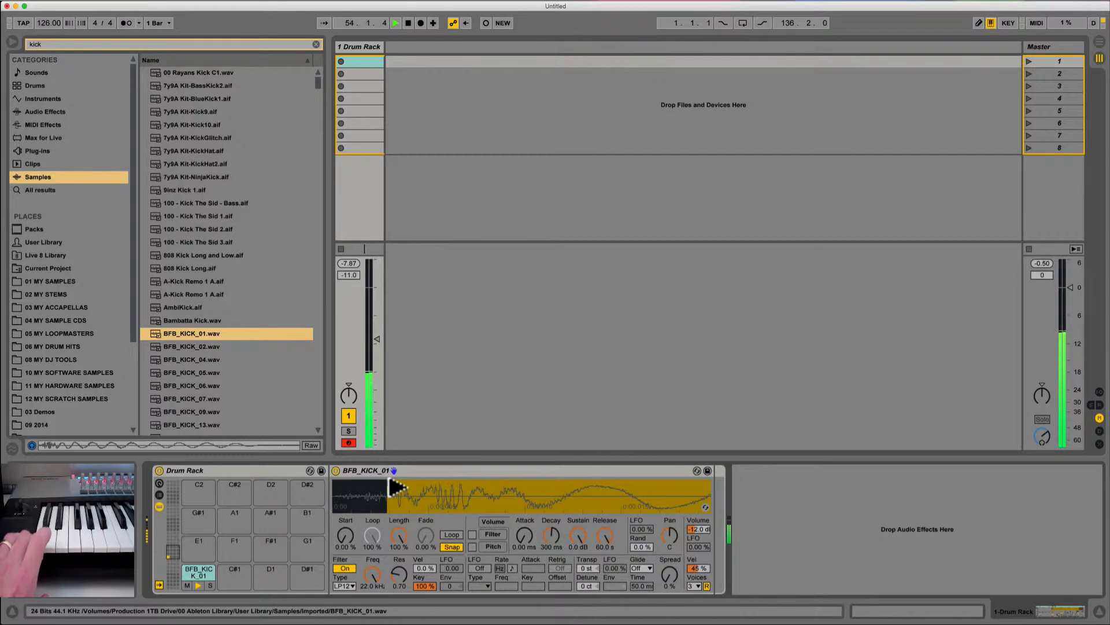
pyautogui.moveTo(509, 495); pyautogui.dragTo(455, 438)
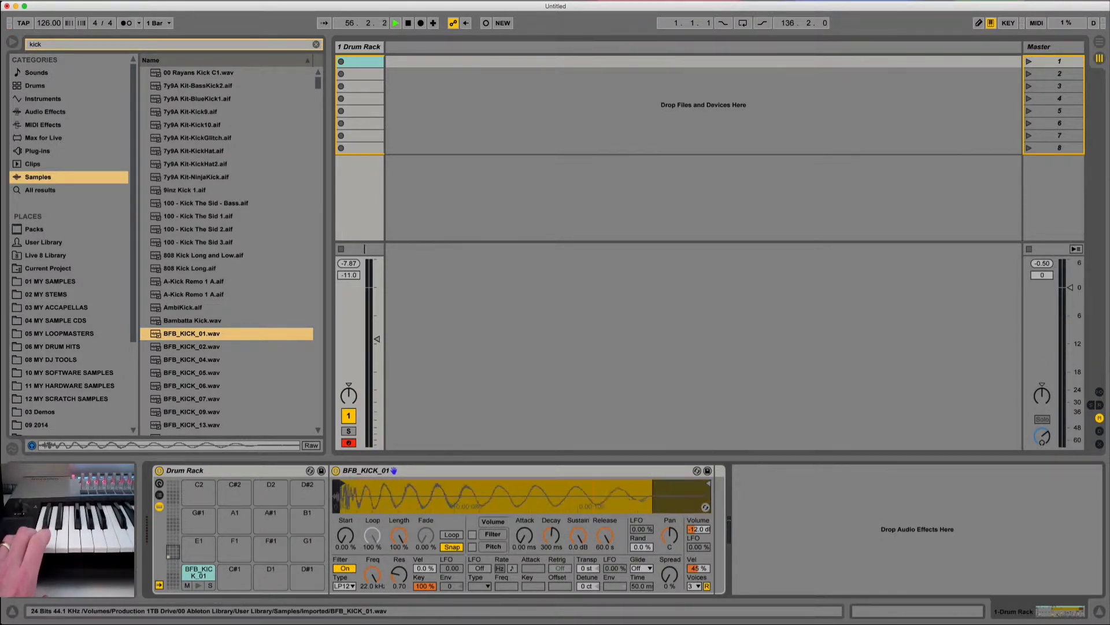
pyautogui.moveTo(702, 486); pyautogui.dragTo(648, 487)
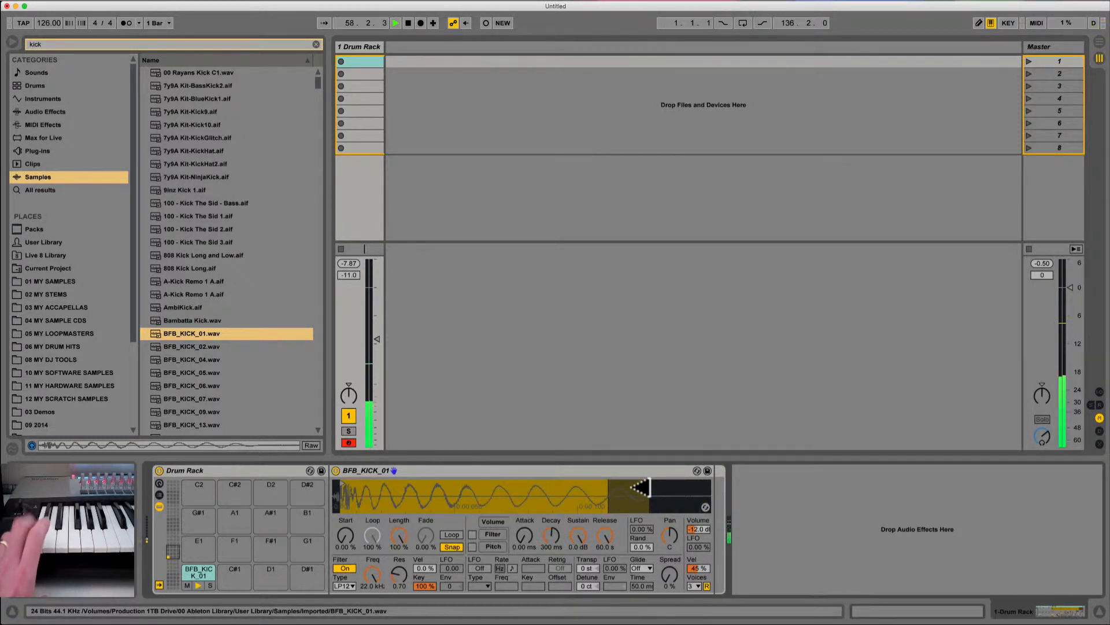
pyautogui.moveTo(648, 487)
pyautogui.mouseDown()
pyautogui.moveTo(716, 487)
pyautogui.moveTo(633, 488)
pyautogui.moveTo(664, 486)
pyautogui.mouseUp()
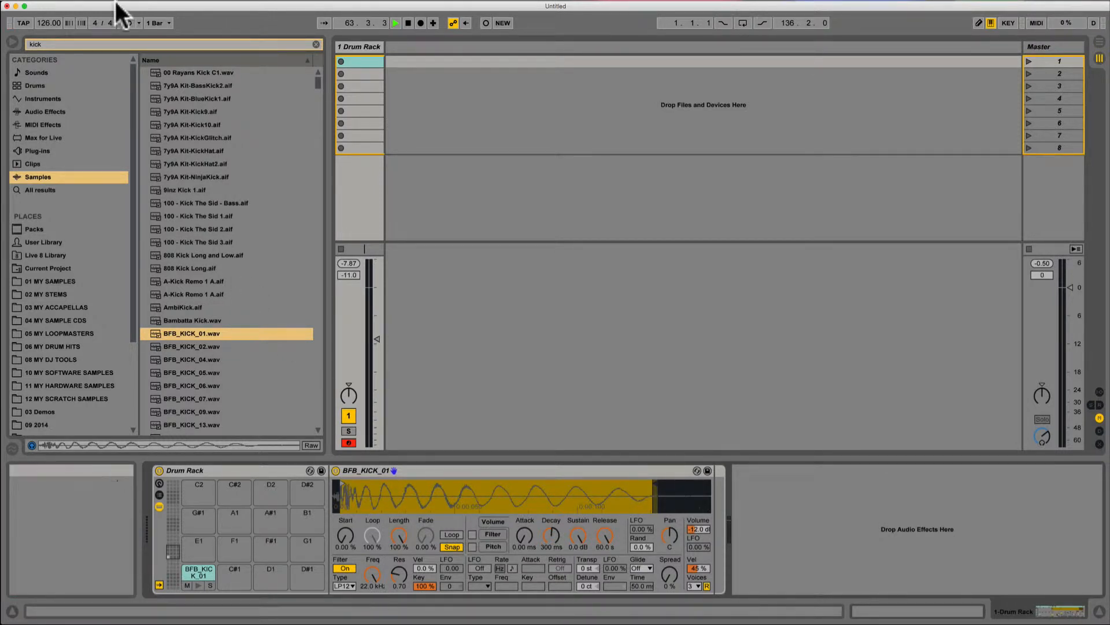
# - Search the samples for "snare" and load BFB_SNARE_07.wav onto the Drum Rack's D1 pad
pyautogui.click(317, 45)
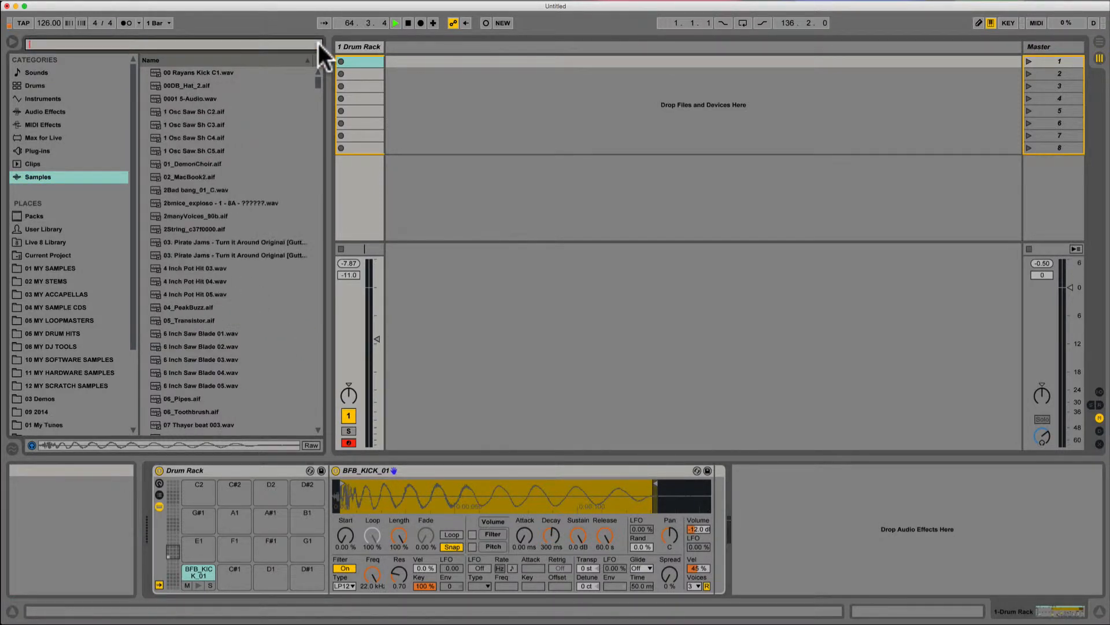
pyautogui.write('snare')
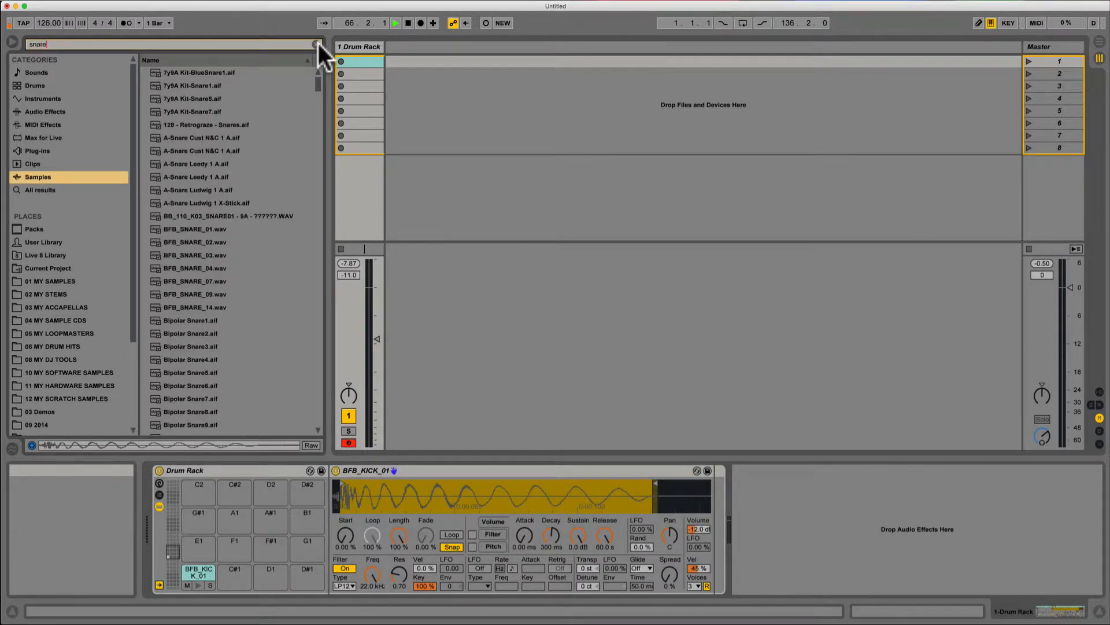
pyautogui.click(184, 281)
pyautogui.moveTo(184, 278); pyautogui.dragTo(272, 578)
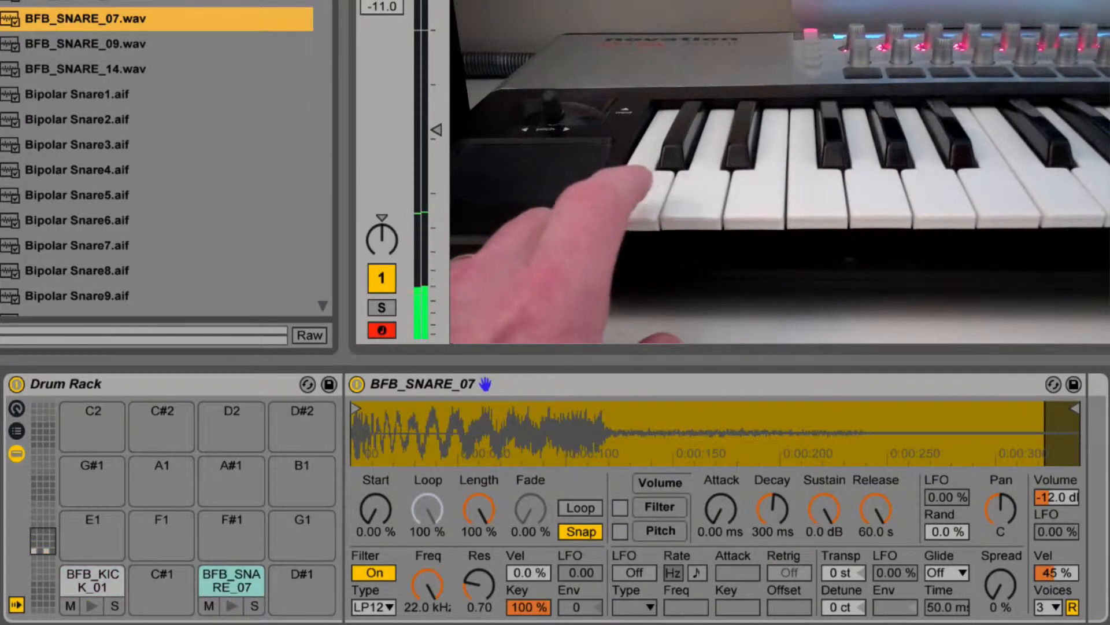
# - Set the volume of the BFB_KICK_01 sample to -18.0 dB
pyautogui.moveTo(1056, 497); pyautogui.dragTo(1056, 521)
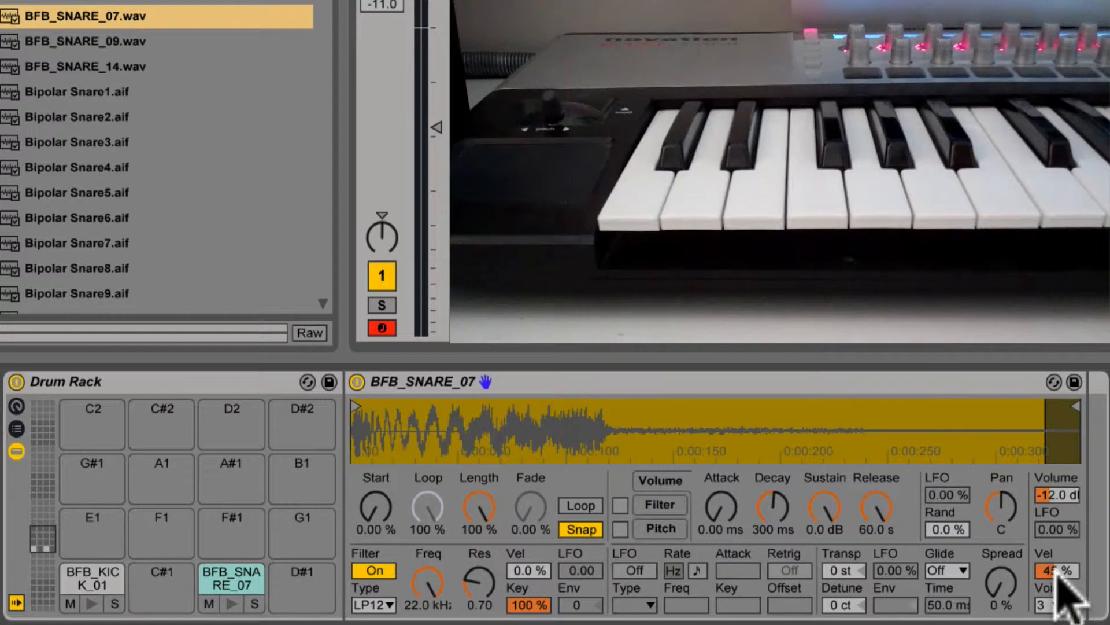
pyautogui.moveTo(1054, 569); pyautogui.dragTo(1054, 613)
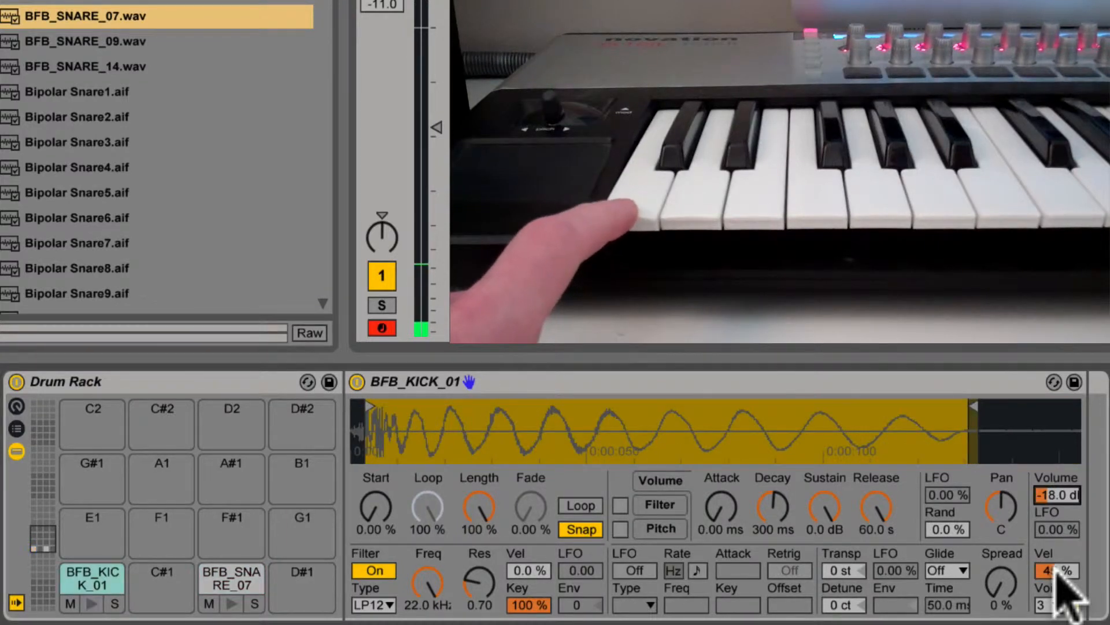
# - Set the volume velocity sensitivity to 98 % for the kick and 48 % for the snare
pyautogui.moveTo(1059, 568); pyautogui.dragTo(1058, 607)
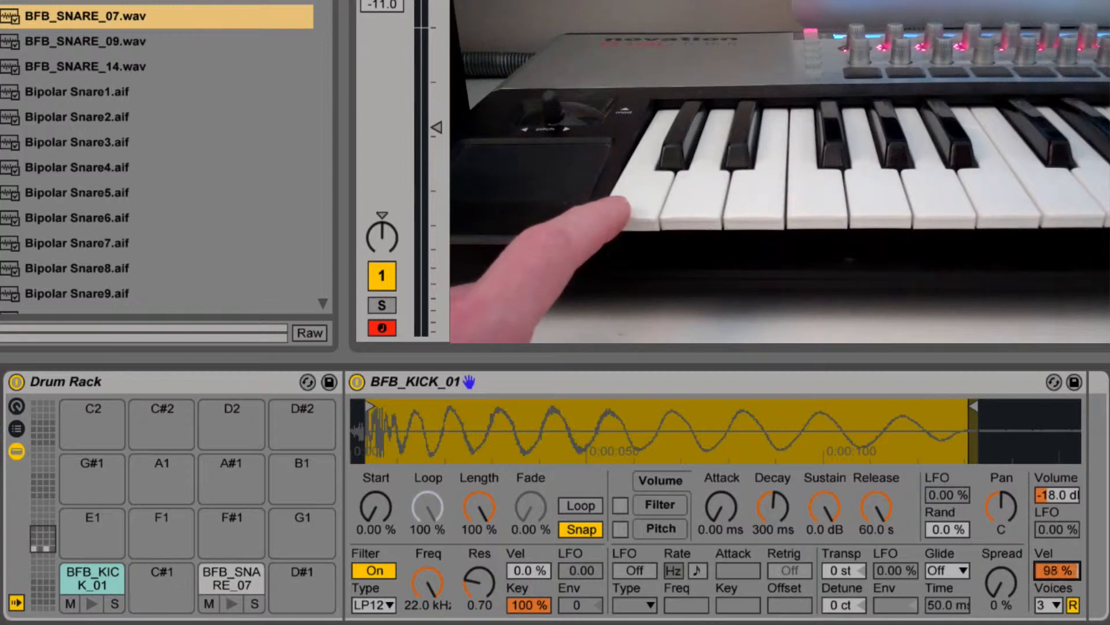
pyautogui.moveTo(1054, 570); pyautogui.dragTo(1053, 564)
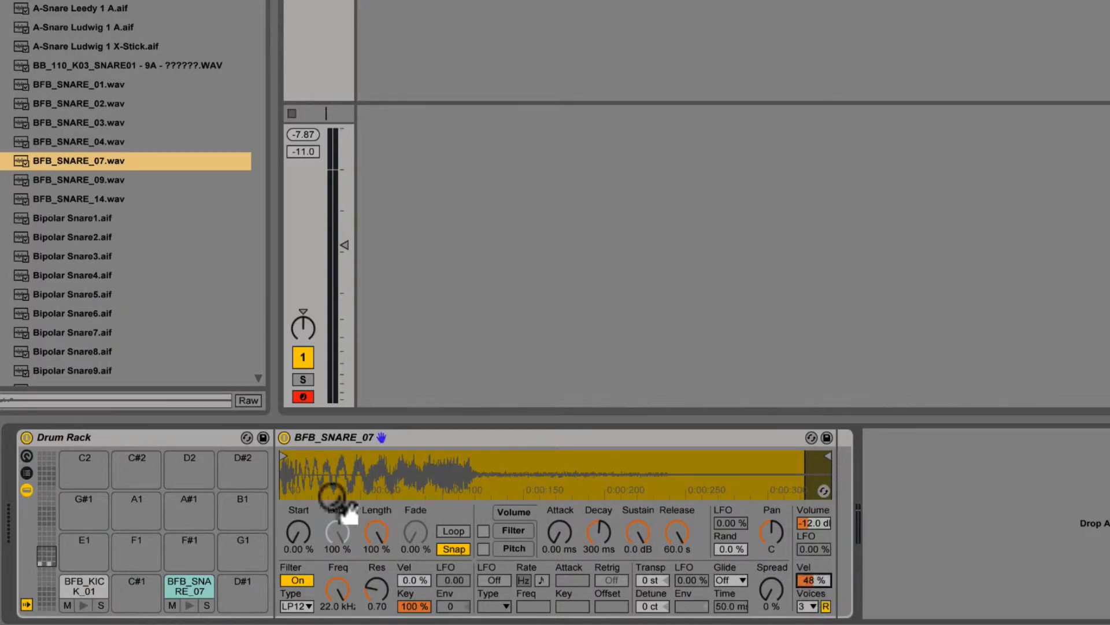
# - Show the Drum Rack's macro controls to view the eight macros, and hide them again
pyautogui.click(26, 456)
pyautogui.click(26, 457)
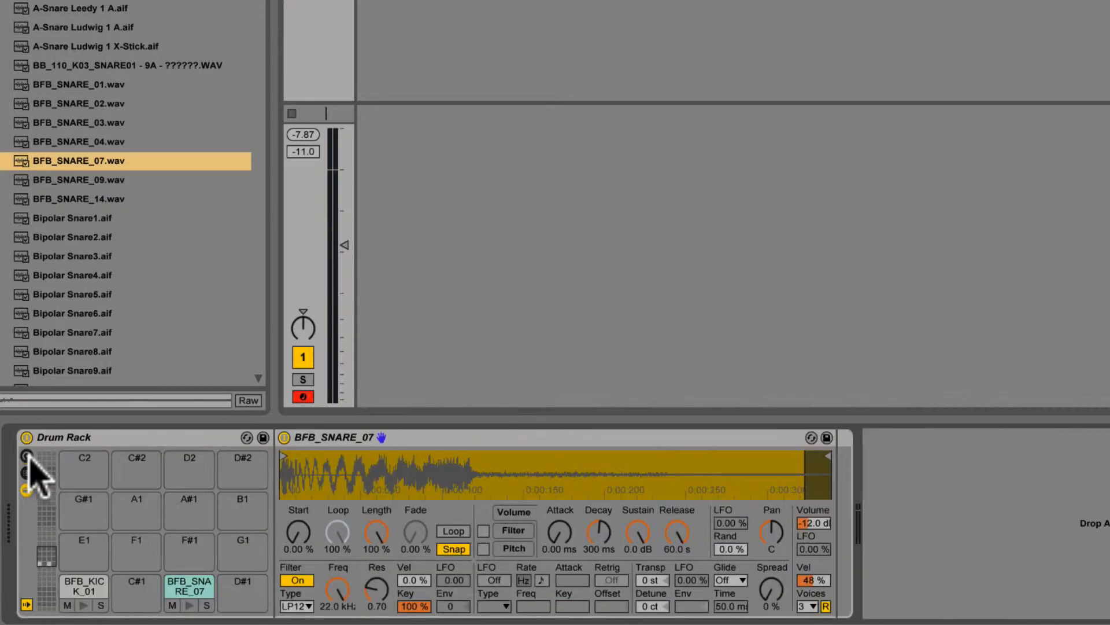
pyautogui.click(26, 457)
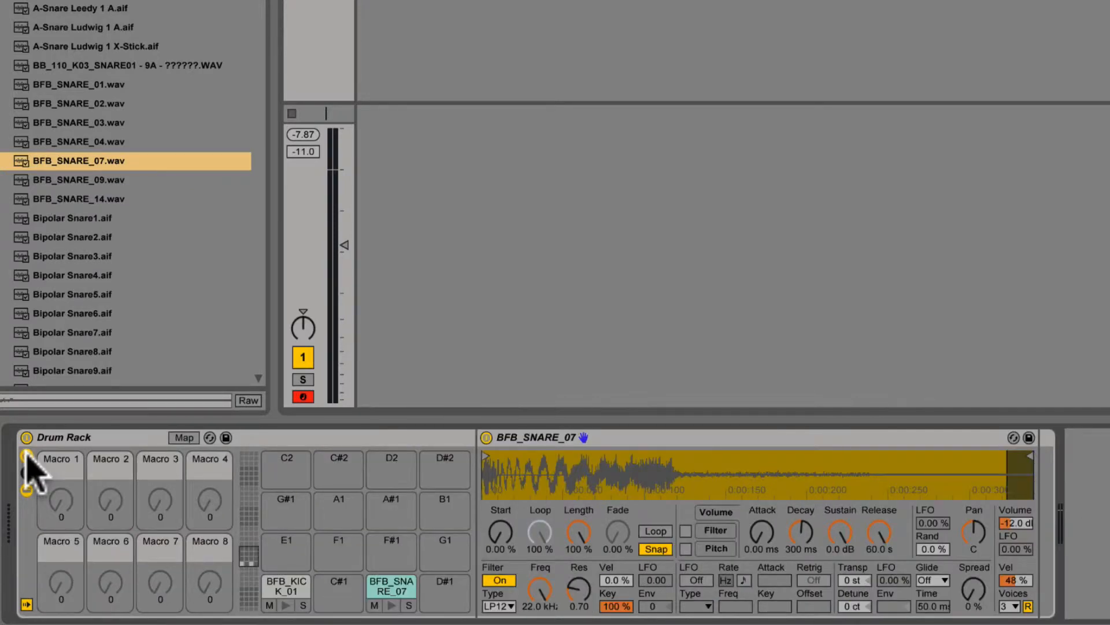
pyautogui.click(27, 456)
# - Show the Drum Rack's chain list, switch between the BFB_KICK_01 and BFB_SNARE_07 chains, and hide the list again
pyautogui.click(27, 473)
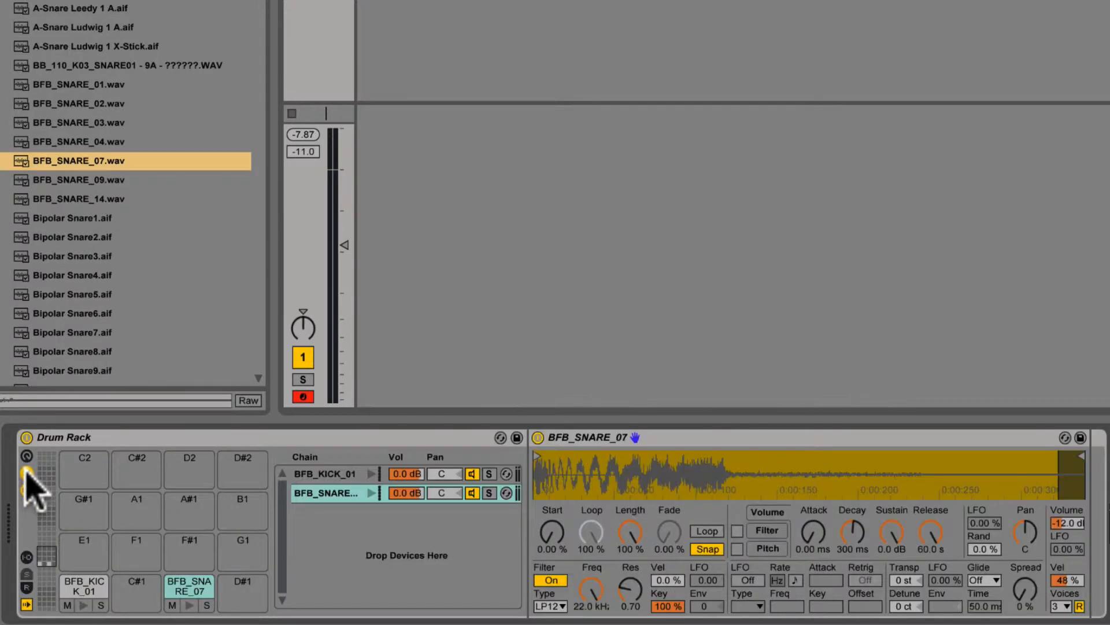
pyautogui.click(338, 476)
pyautogui.click(341, 495)
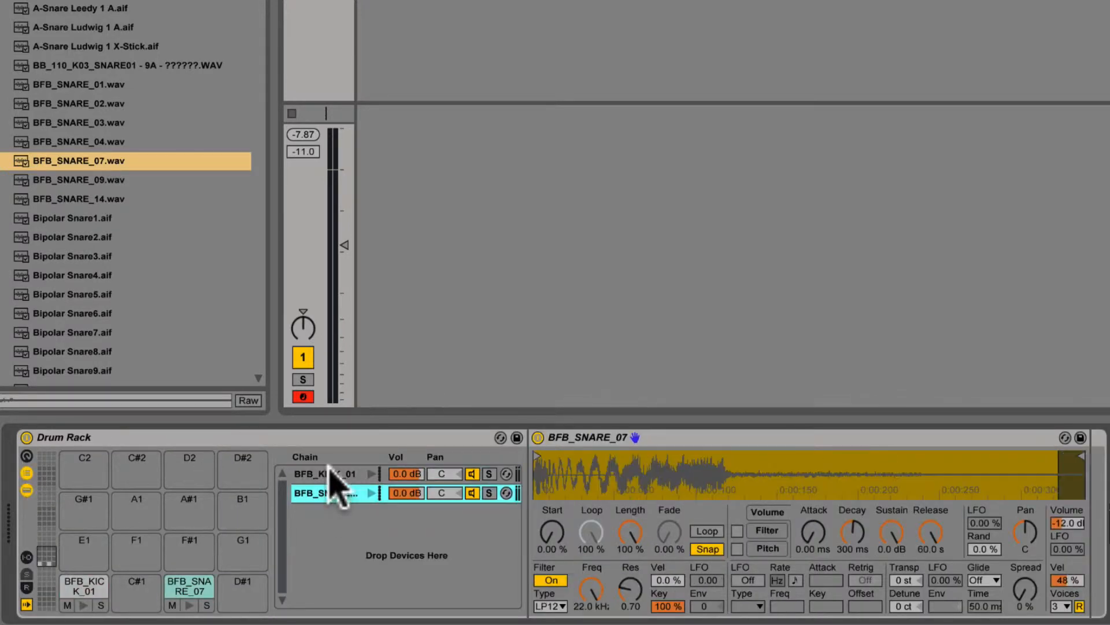
pyautogui.click(329, 473)
pyautogui.click(346, 491)
pyautogui.click(344, 476)
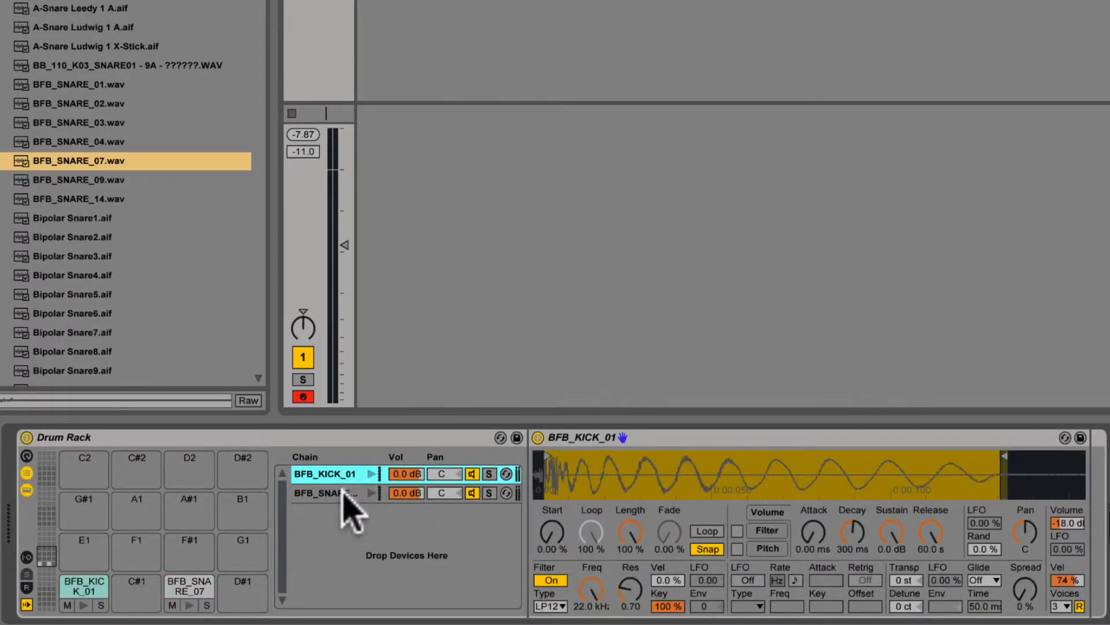
pyautogui.click(346, 493)
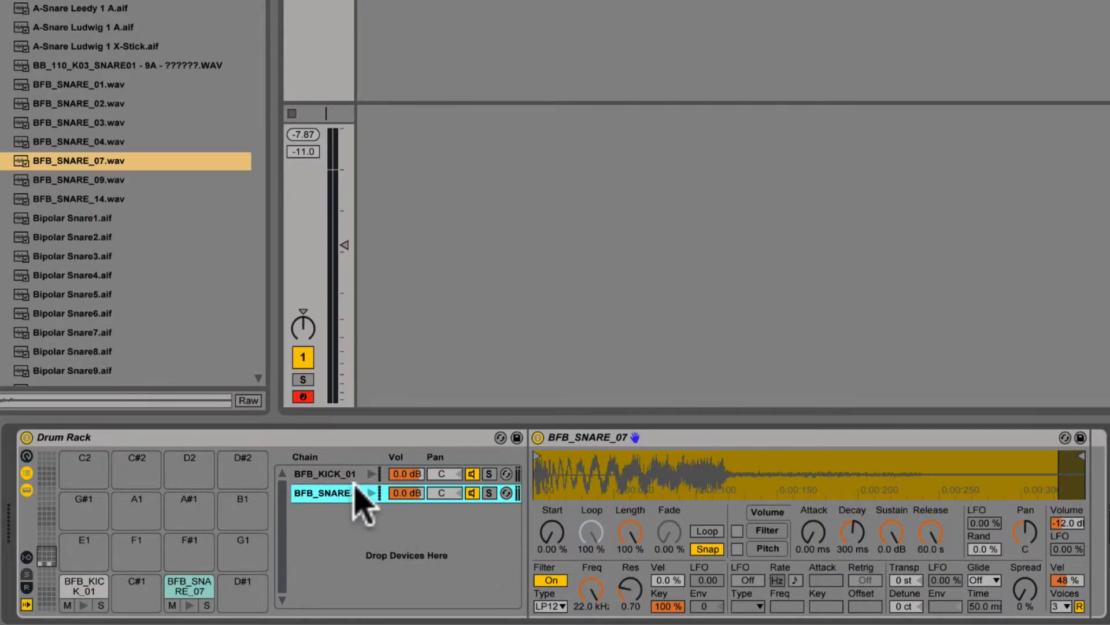
pyautogui.click(340, 474)
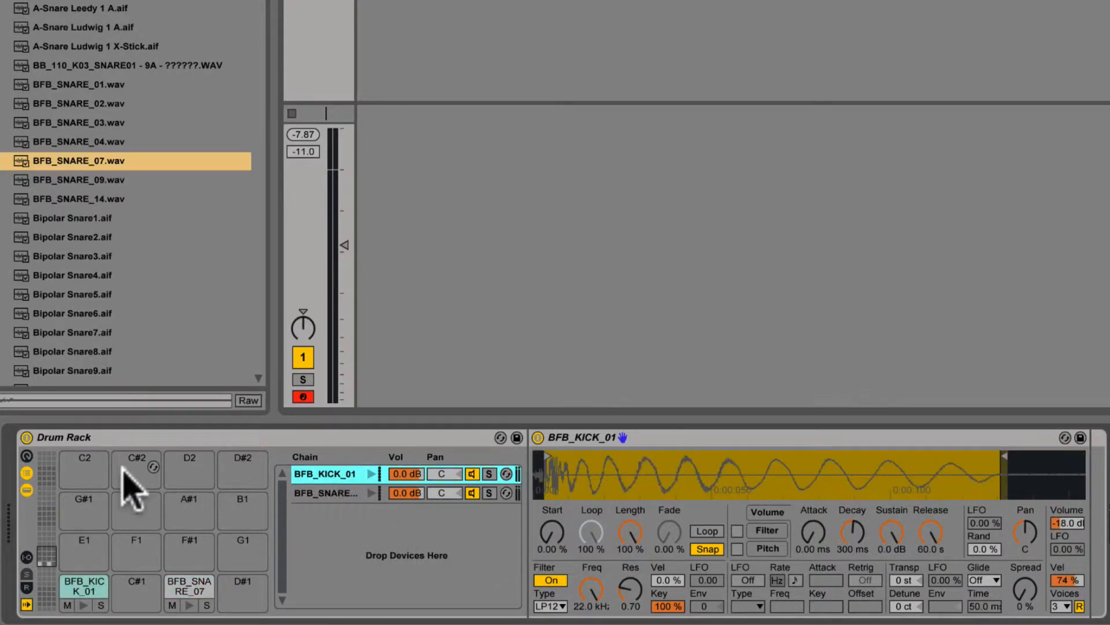
pyautogui.click(27, 472)
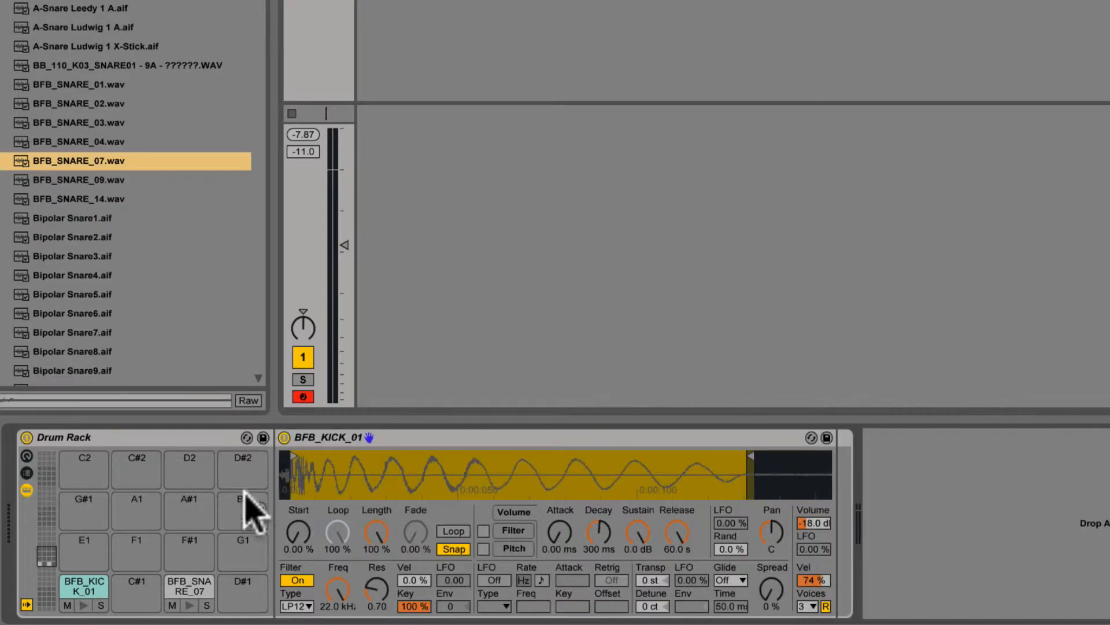
# - Switch between the kick and snare pads to compare their sample settings
pyautogui.click(190, 587)
pyautogui.click(92, 587)
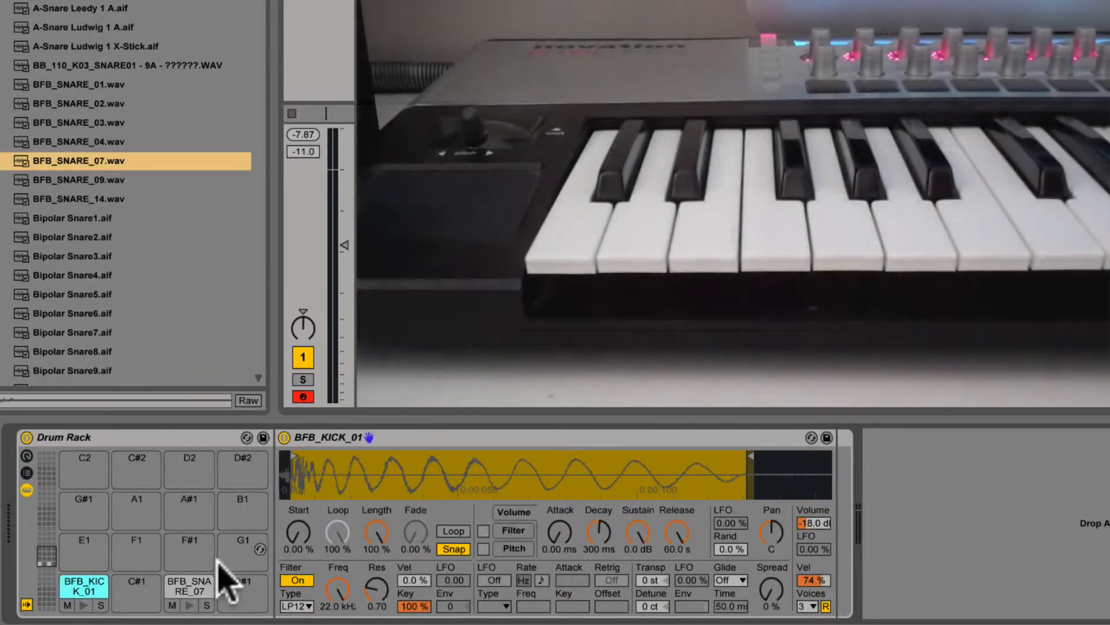
pyautogui.click(176, 587)
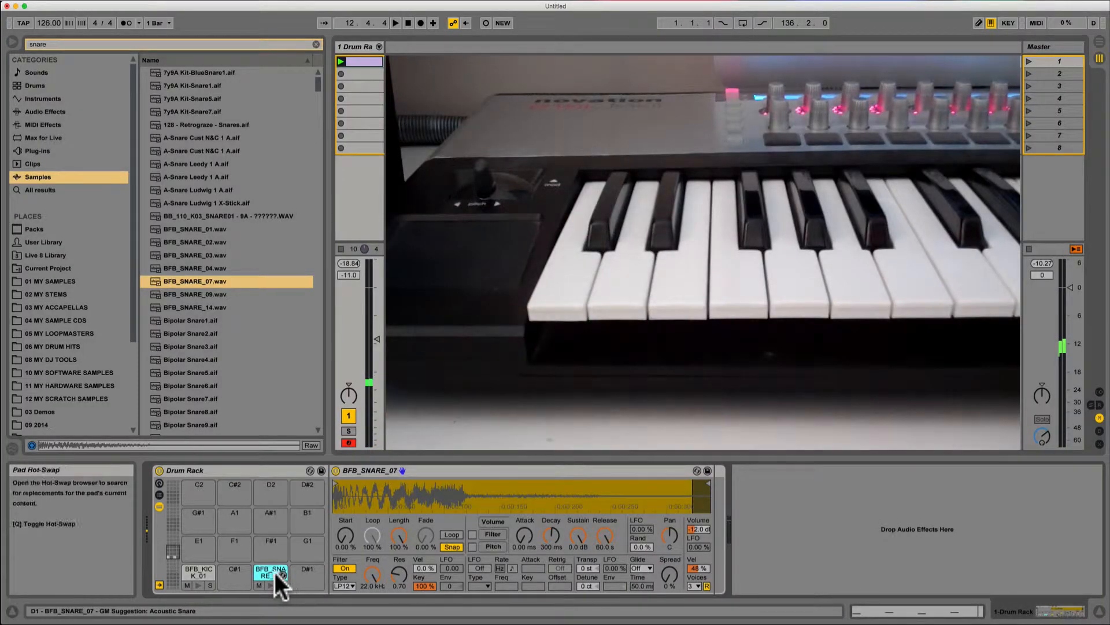
pyautogui.click(81, 584)
# - Select the snare pad and examine the filter, pitch and volume envelope settings
pyautogui.click(263, 572)
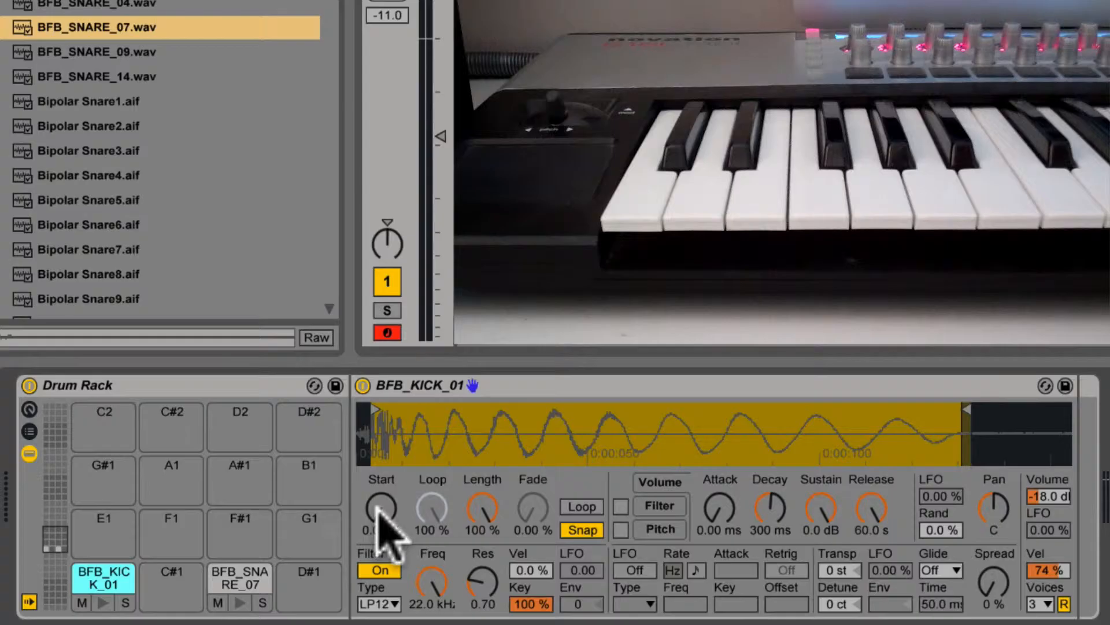
pyautogui.click(668, 507)
pyautogui.click(665, 530)
pyautogui.click(664, 481)
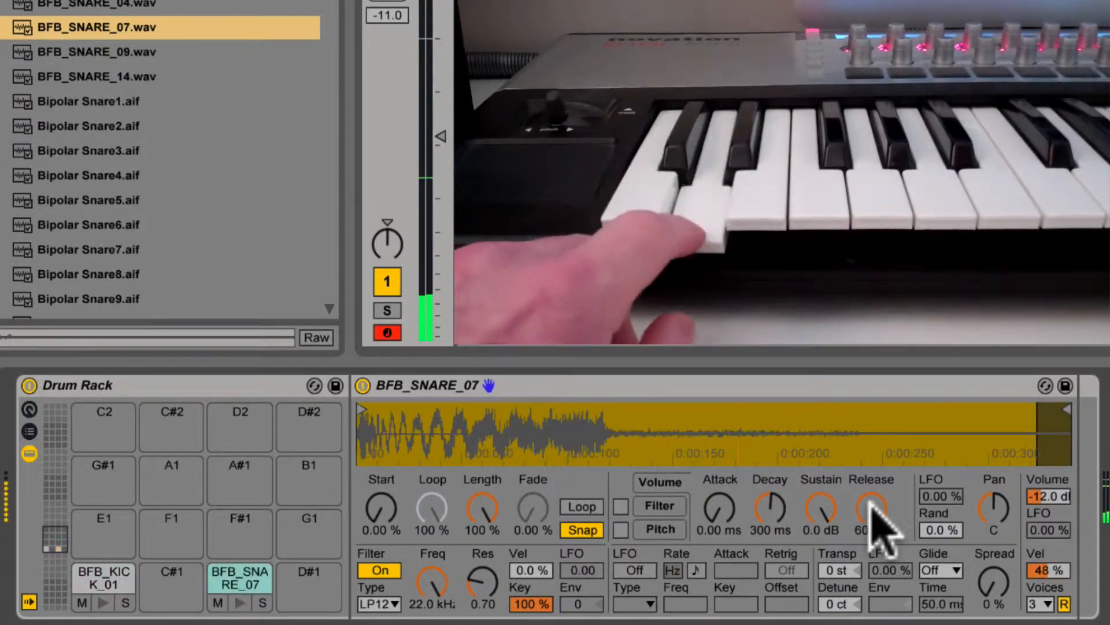
# - Set the snare's volume envelope release to 2.82 s, and try a slower attack before returning it to 0.00 ms
pyautogui.moveTo(872, 505); pyautogui.dragTo(871, 510)
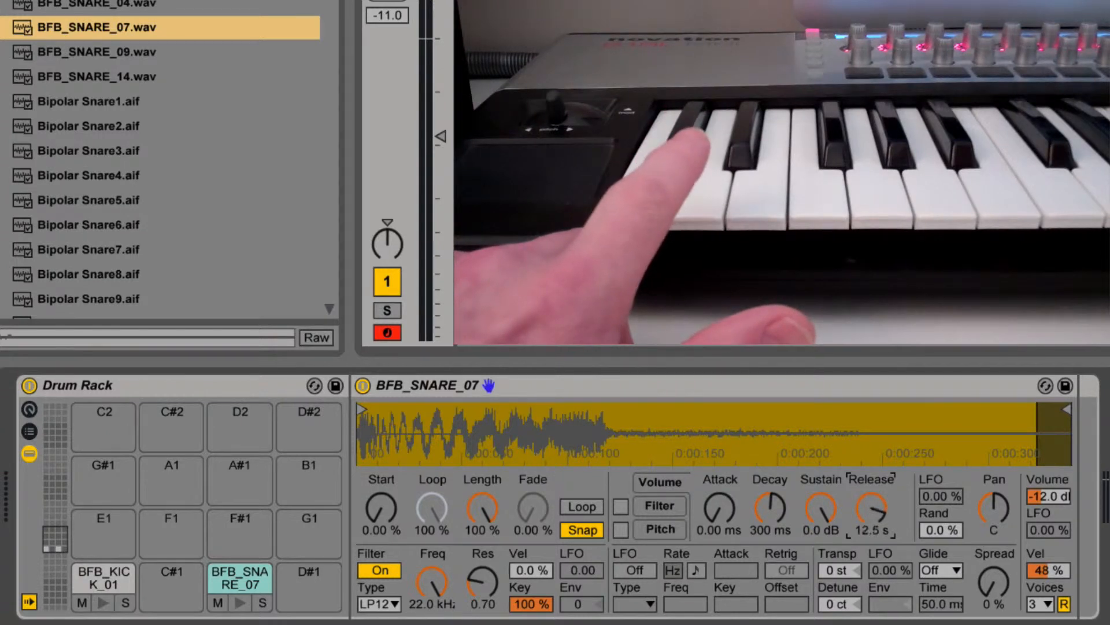
pyautogui.moveTo(872, 509); pyautogui.dragTo(873, 505)
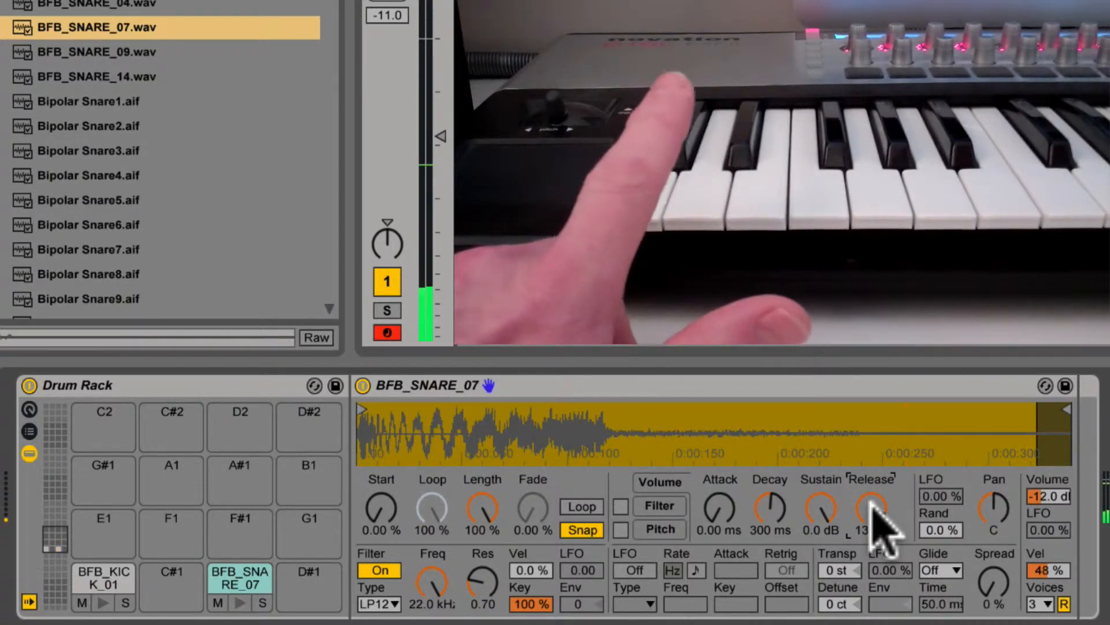
pyautogui.moveTo(873, 503); pyautogui.dragTo(873, 538)
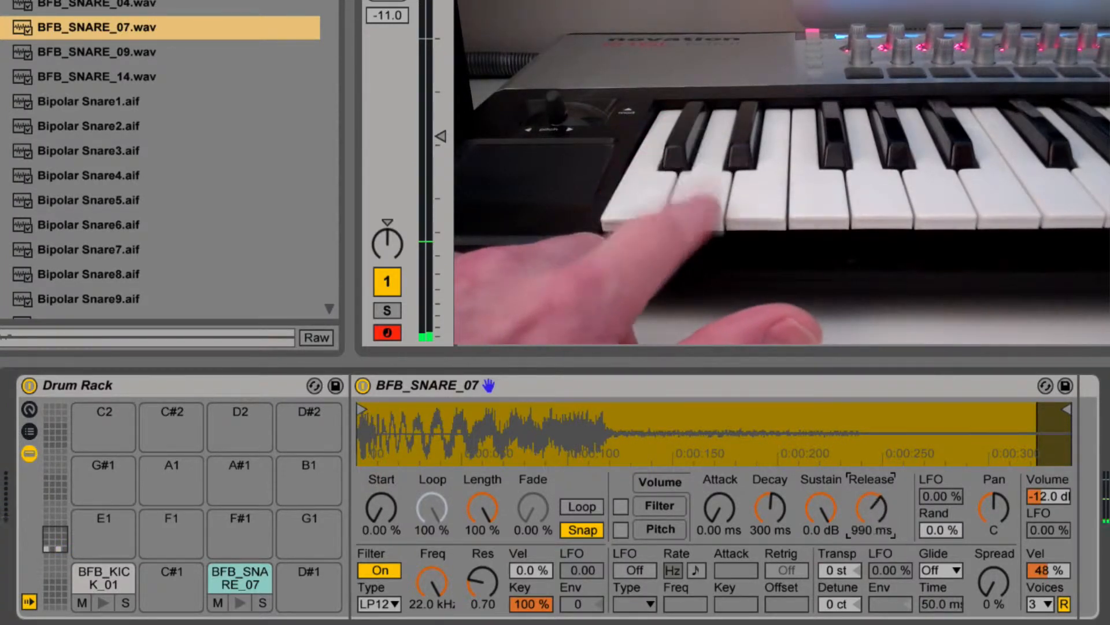
pyautogui.moveTo(870, 502); pyautogui.dragTo(869, 490)
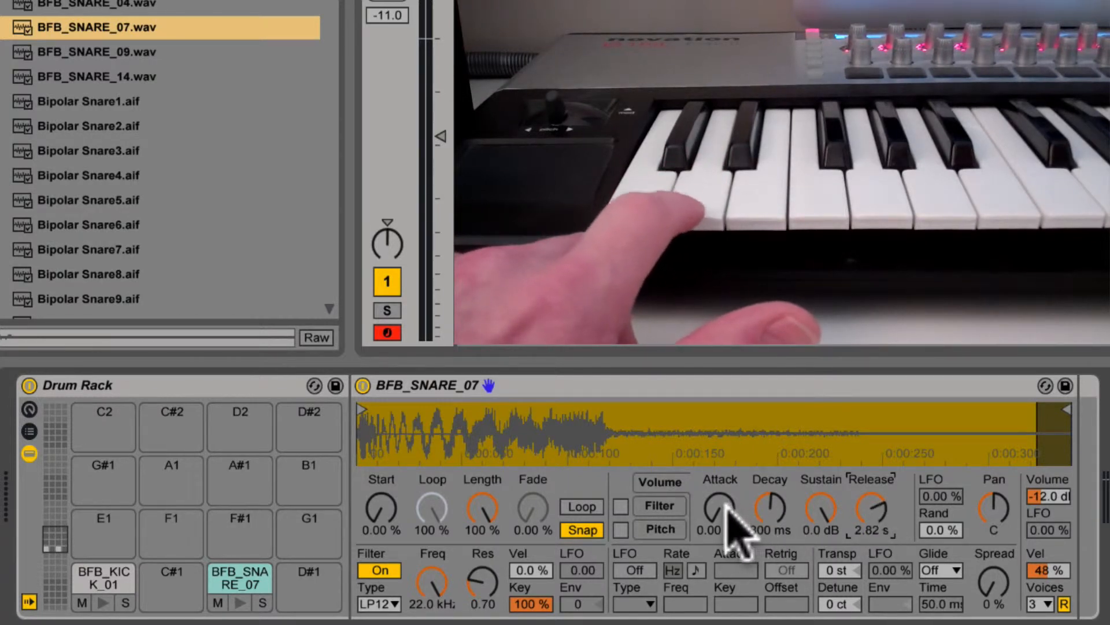
pyautogui.moveTo(722, 509); pyautogui.dragTo(722, 475)
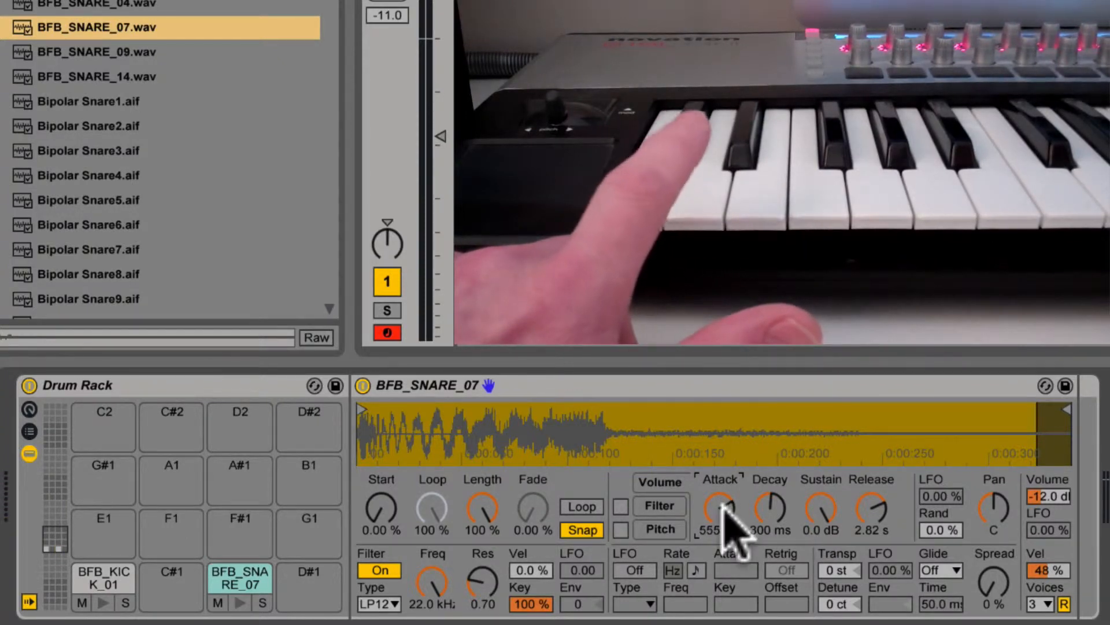
pyautogui.moveTo(727, 524)
pyautogui.mouseDown()
pyautogui.moveTo(728, 561)
pyautogui.moveTo(728, 523)
pyautogui.mouseUp()
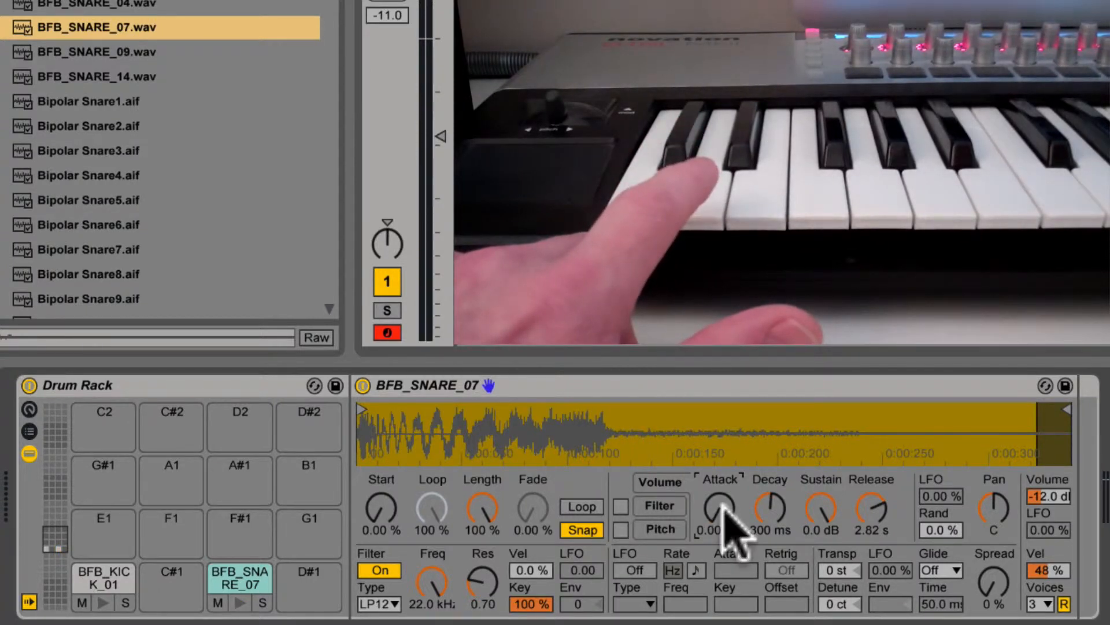
# - Enable the snare's filter and pitch envelopes, and set the pitch envelope amount to -3 st with a 0.18 ms attack
pyautogui.click(663, 502)
pyautogui.click(621, 507)
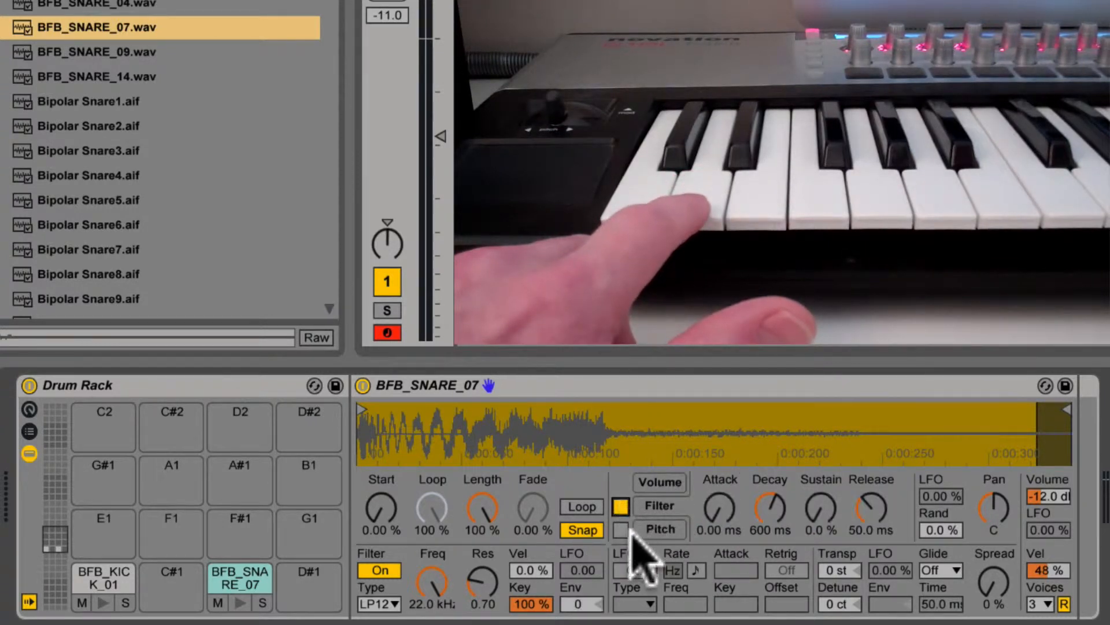
pyautogui.click(660, 529)
pyautogui.click(620, 530)
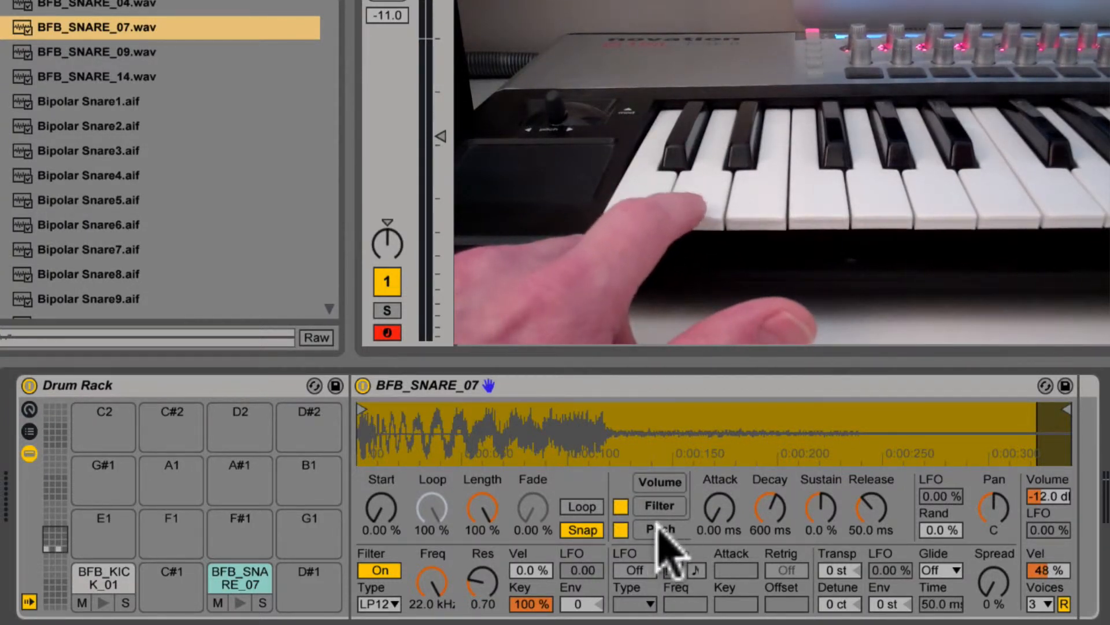
pyautogui.moveTo(717, 508)
pyautogui.mouseDown()
pyautogui.moveTo(717, 468)
pyautogui.moveTo(717, 510)
pyautogui.moveTo(717, 477)
pyautogui.moveTo(717, 509)
pyautogui.moveTo(709, 497)
pyautogui.moveTo(720, 511)
pyautogui.mouseUp()
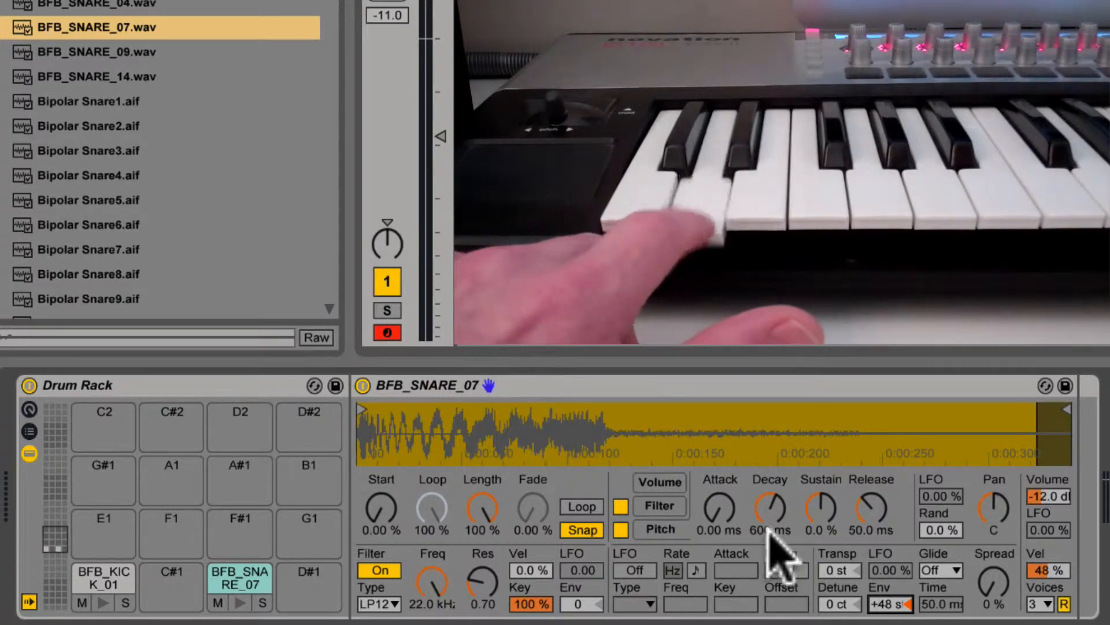
pyautogui.moveTo(720, 508)
pyautogui.mouseDown()
pyautogui.moveTo(720, 469)
pyautogui.moveTo(723, 520)
pyautogui.mouseUp()
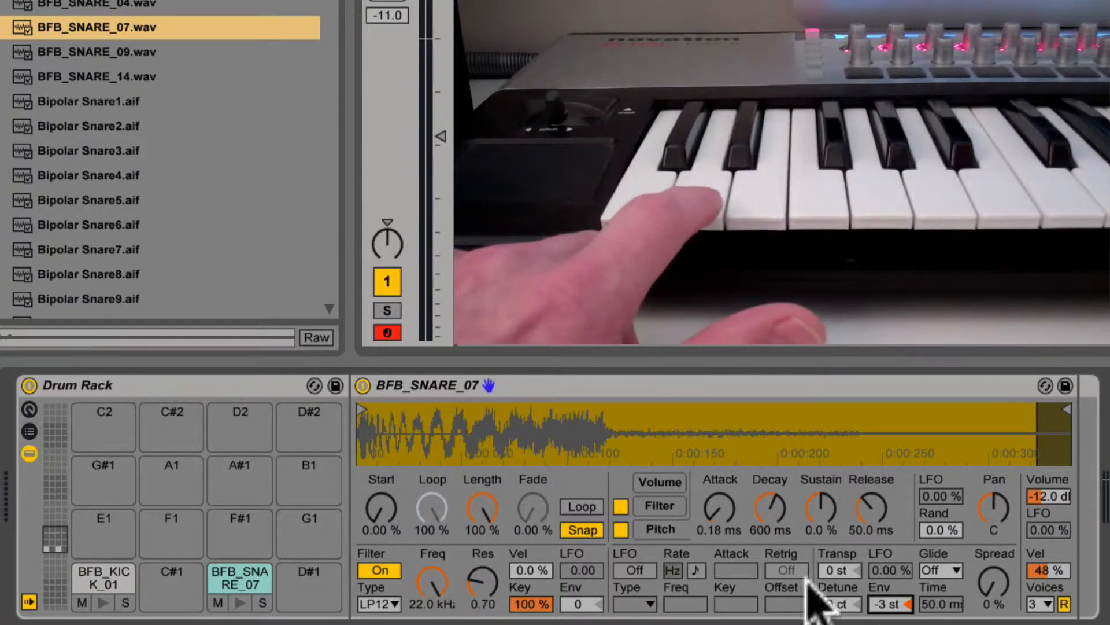
# - Set the snare's filter frequency to 433 Hz, its envelope attack to 22.7 ms and amount to 72, and switch the filter off
pyautogui.click(668, 506)
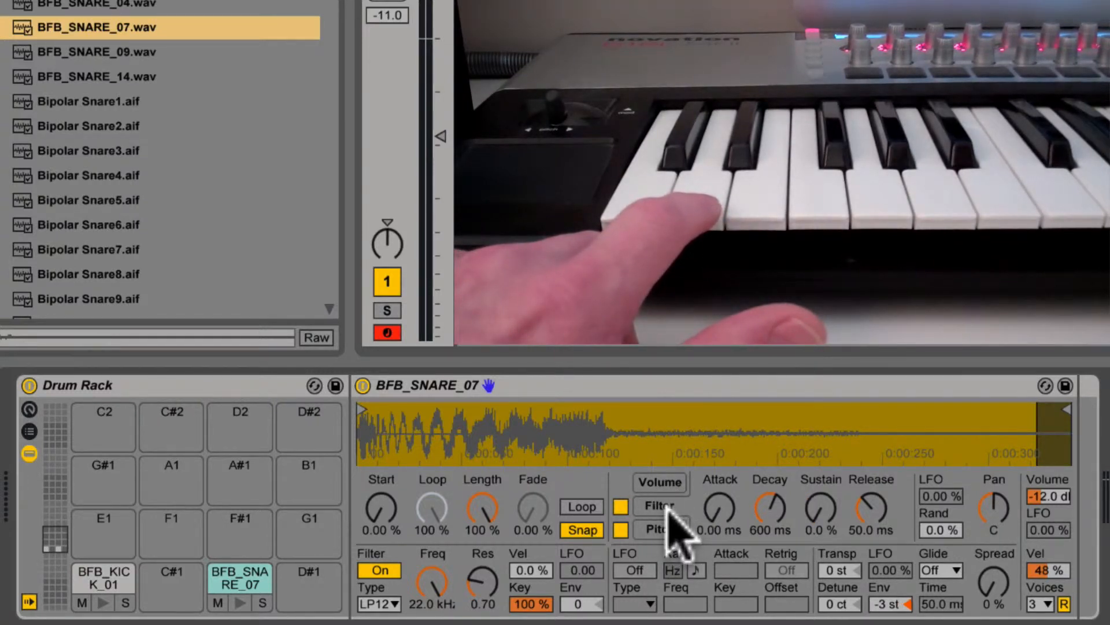
pyautogui.moveTo(719, 509); pyautogui.dragTo(674, 565)
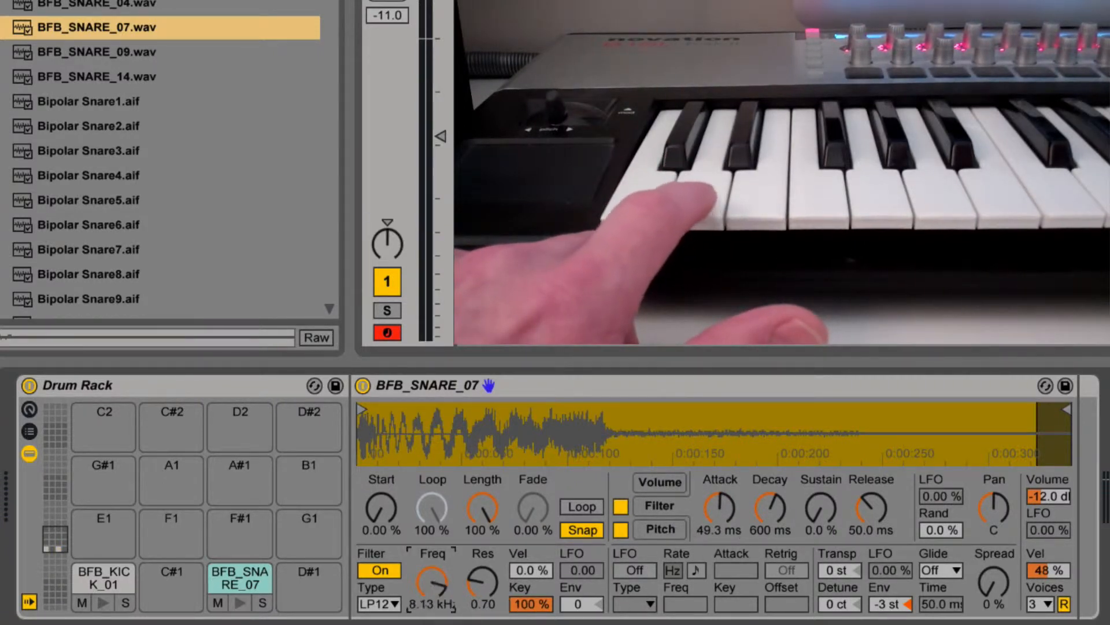
pyautogui.moveTo(432, 581)
pyautogui.mouseDown()
pyautogui.moveTo(434, 602)
pyautogui.moveTo(446, 594)
pyautogui.mouseUp()
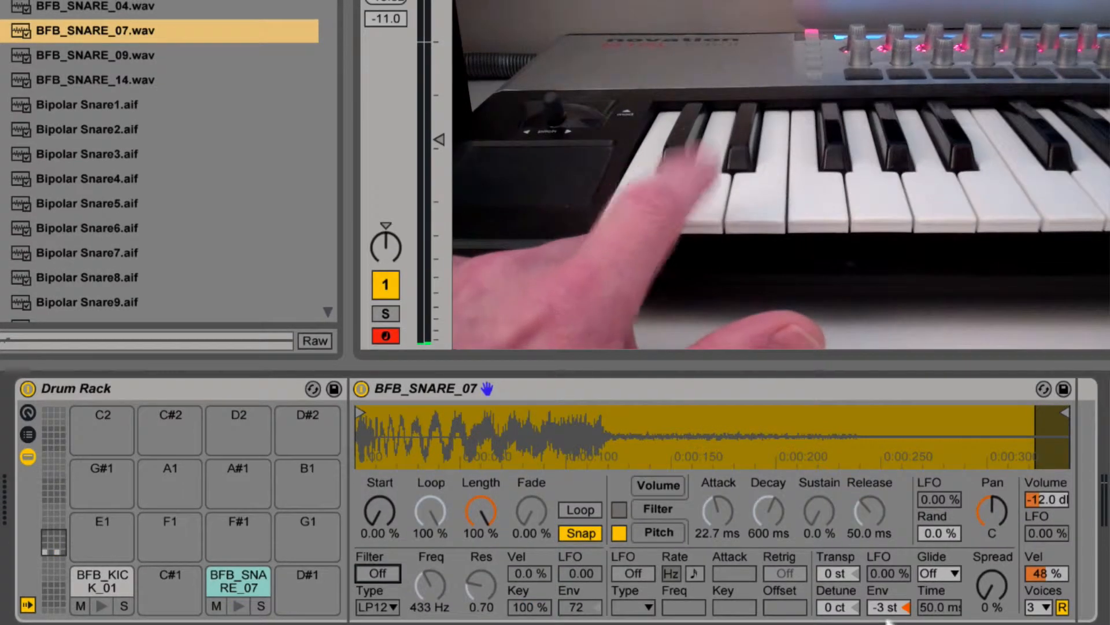
# - Turn on the snare's LFO with a tempo-synced rate of 1/4 and switch the filter back on
pyautogui.click(634, 573)
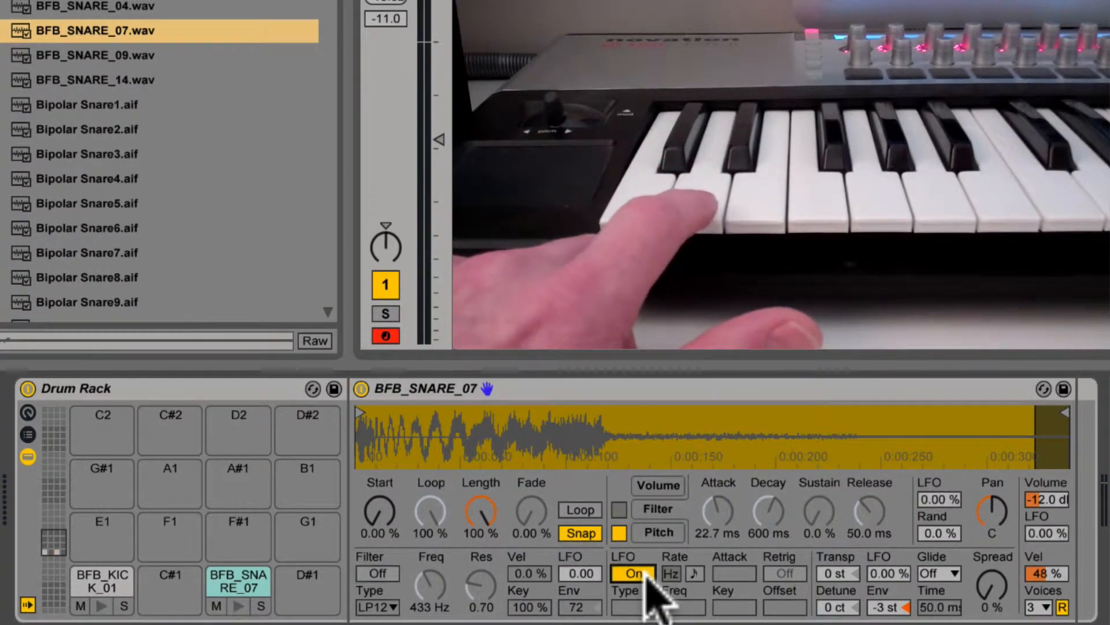
pyautogui.click(695, 573)
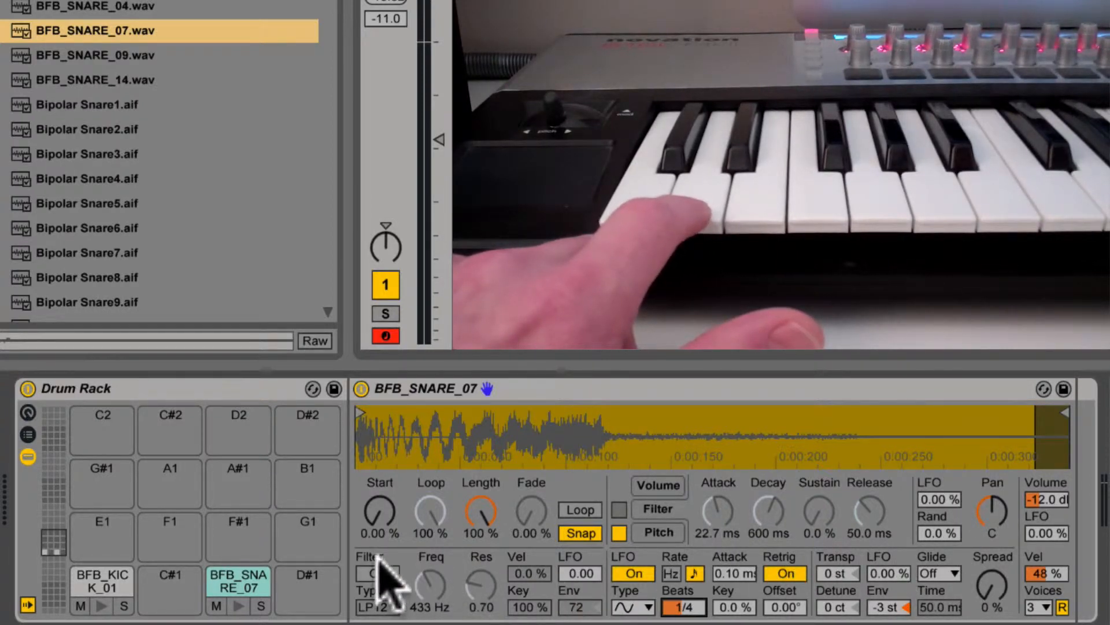
pyautogui.click(377, 574)
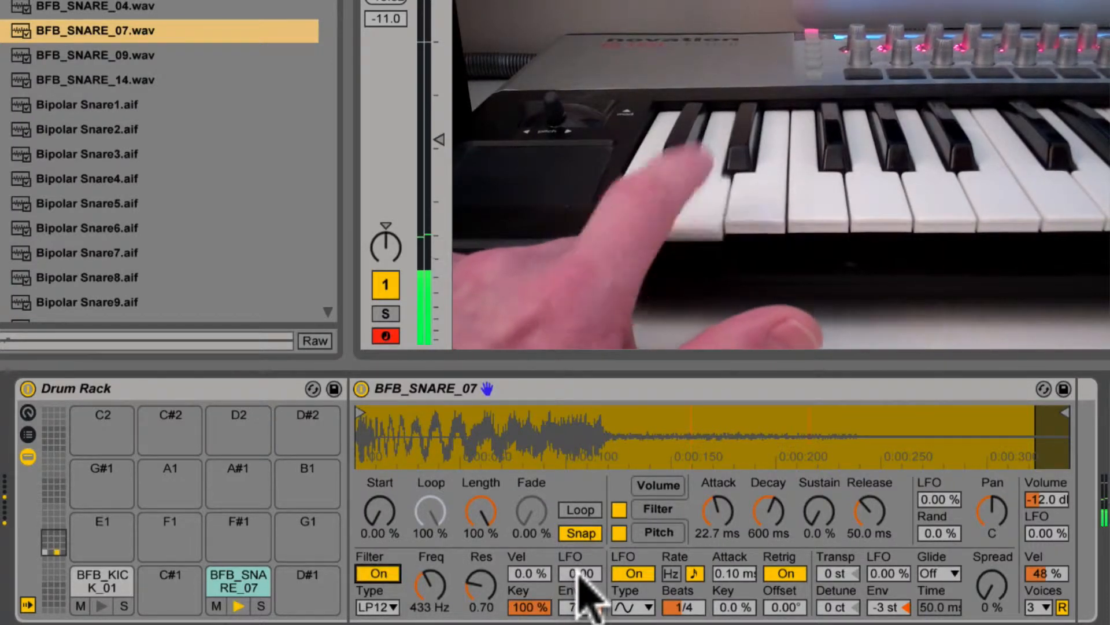
# - Try LFO modulation of 24.0 on the snare's filter with a 1/48 rate, and return the filter's LFO amount to 0.00
pyautogui.moveTo(580, 577); pyautogui.dragTo(580, 544)
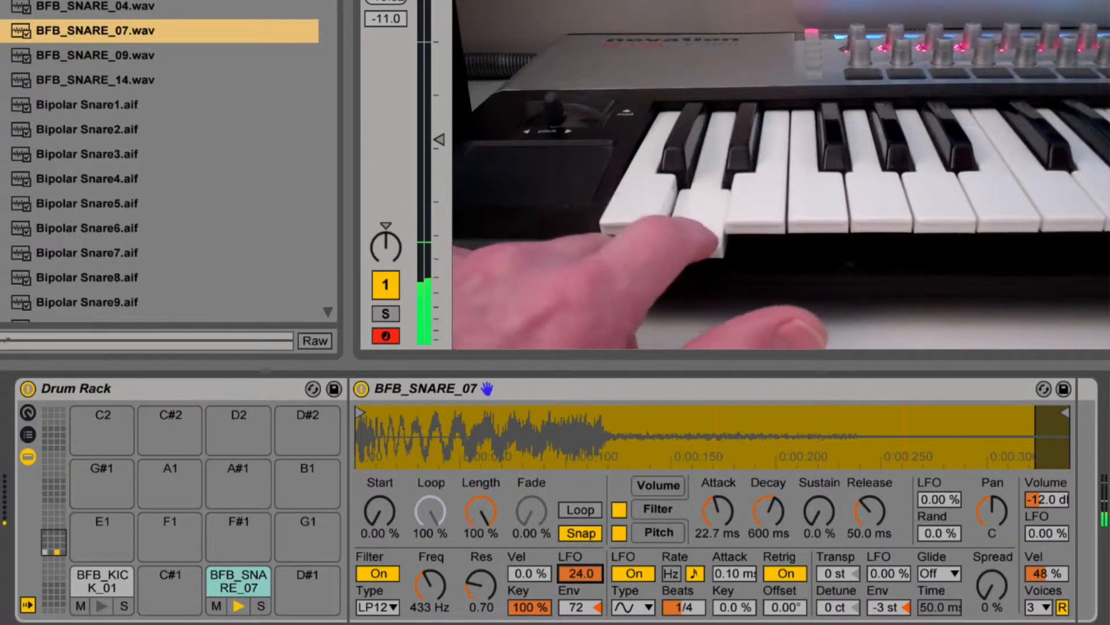
pyautogui.click(684, 607)
pyautogui.moveTo(684, 607); pyautogui.dragTo(684, 622)
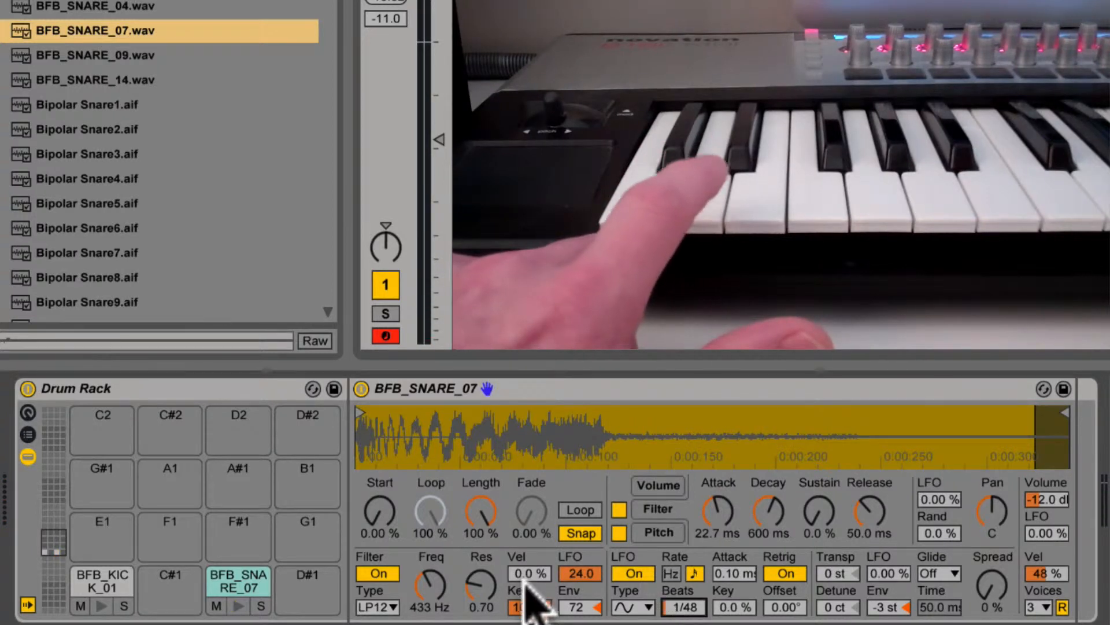
pyautogui.moveTo(582, 575)
pyautogui.mouseDown()
pyautogui.moveTo(581, 598)
pyautogui.moveTo(590, 593)
pyautogui.mouseUp()
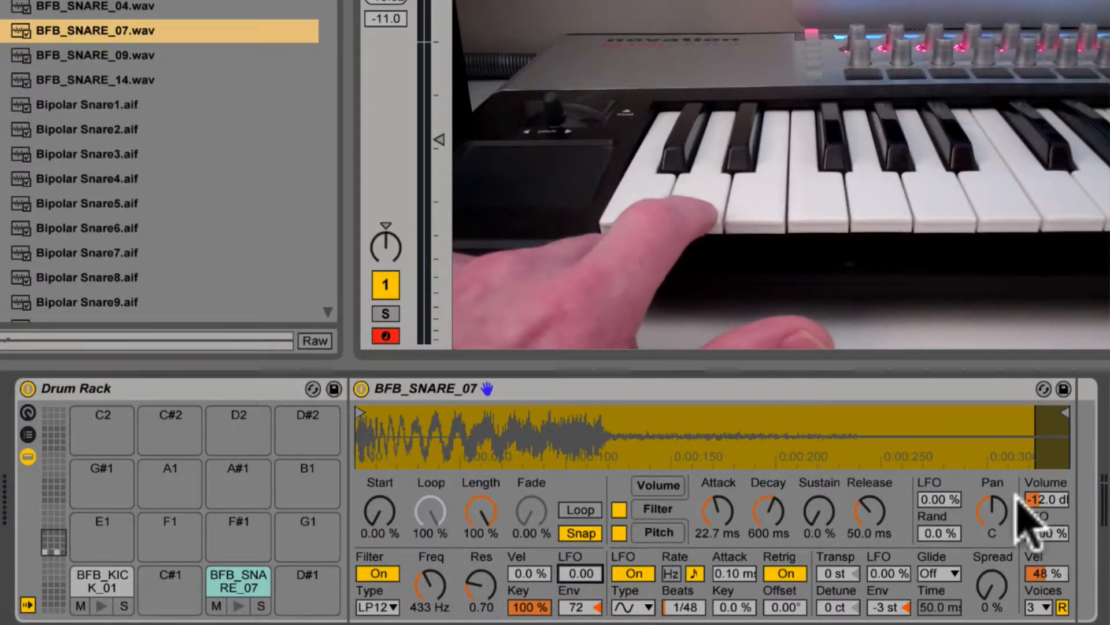
# - Set the snare's pan LFO amount to 100 % and the LFO rate to 1/16 beats
pyautogui.moveTo(941, 502); pyautogui.dragTo(940, 480)
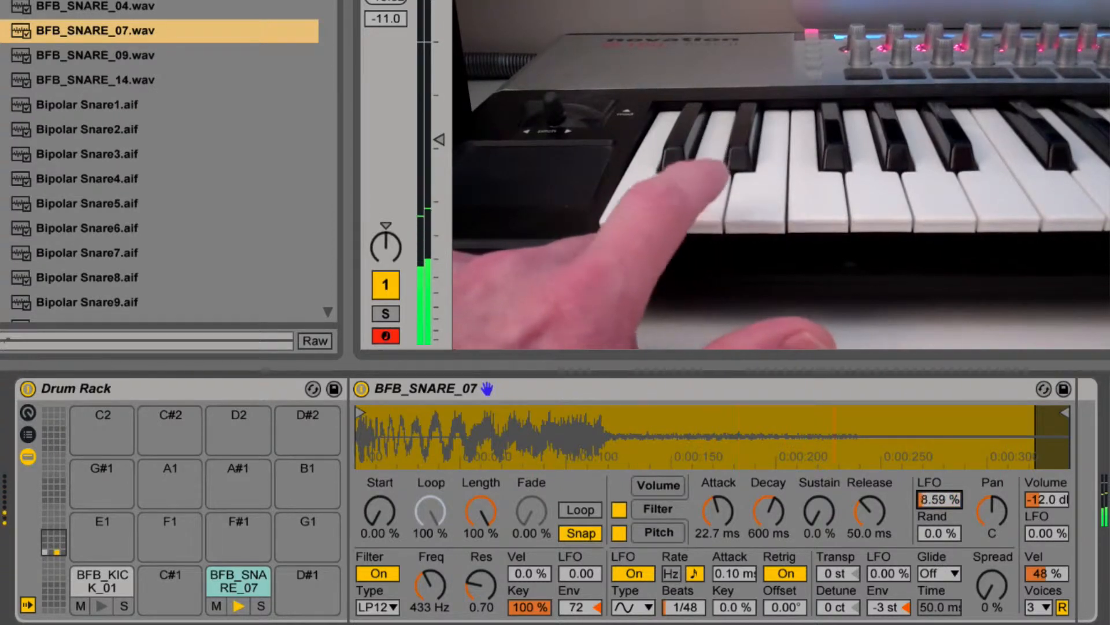
pyautogui.moveTo(940, 499); pyautogui.dragTo(940, 474)
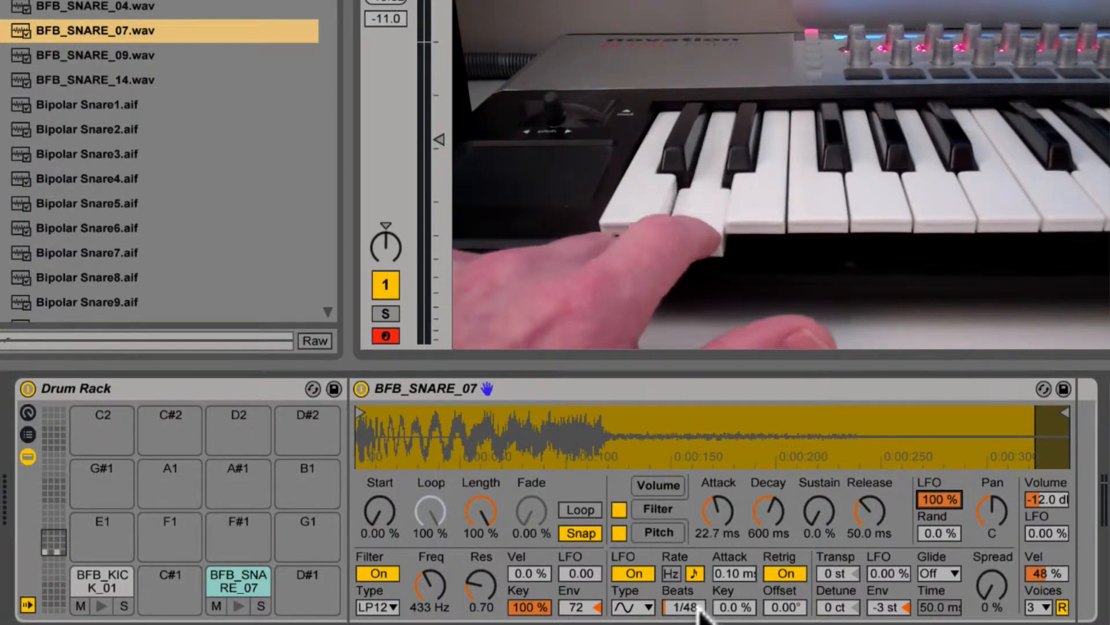
pyautogui.moveTo(698, 609); pyautogui.dragTo(698, 595)
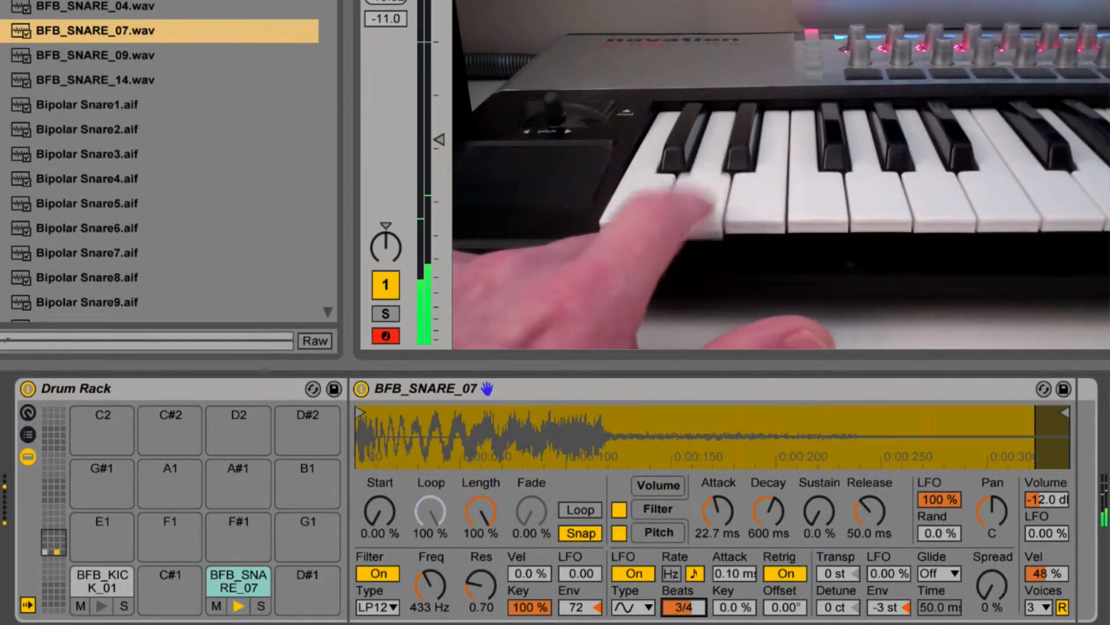
pyautogui.moveTo(683, 607); pyautogui.dragTo(684, 598)
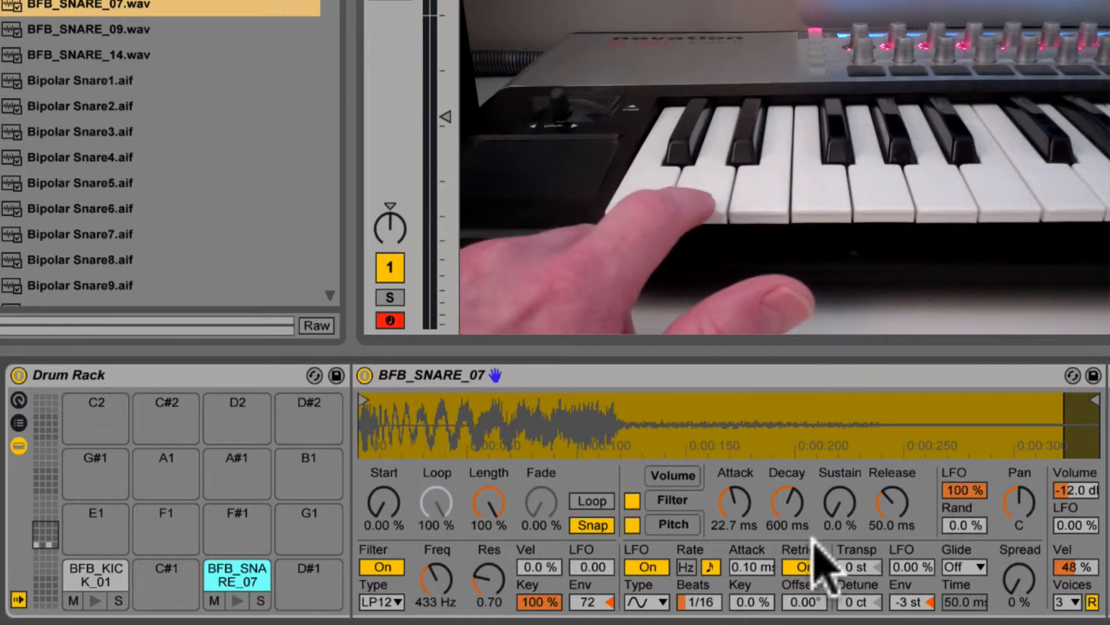
# - Switch off the snare's LFO and its filter
pyautogui.click(654, 566)
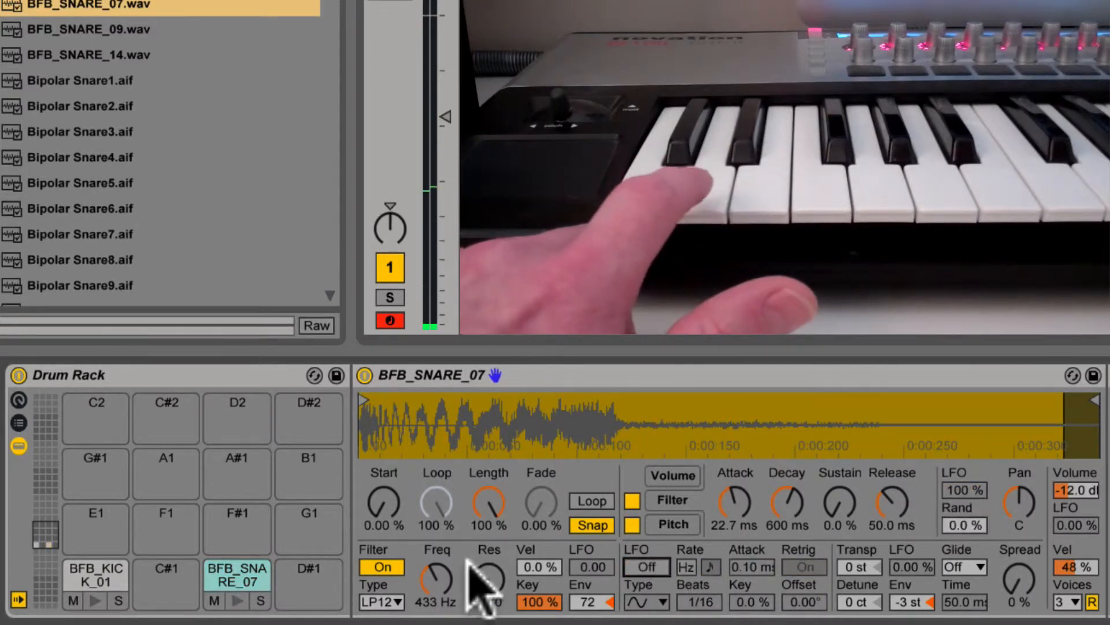
pyautogui.click(383, 567)
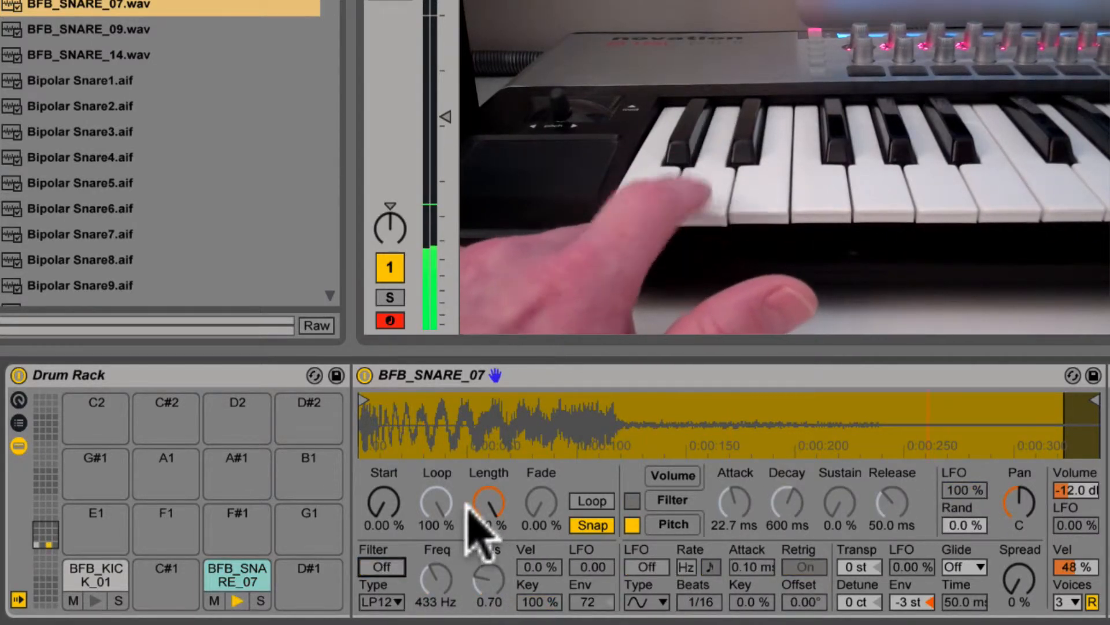
# - Try looping the snare sample, shorten its length to 95.2 %, and transpose it by +1 st with looping off
pyautogui.click(600, 501)
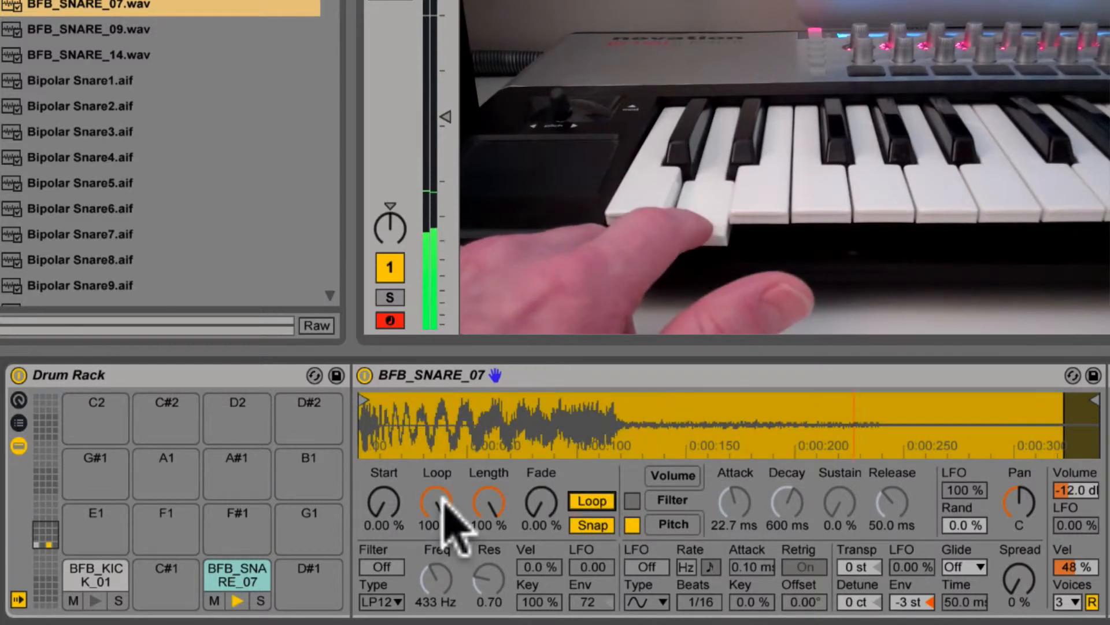
pyautogui.moveTo(436, 521); pyautogui.dragTo(491, 509)
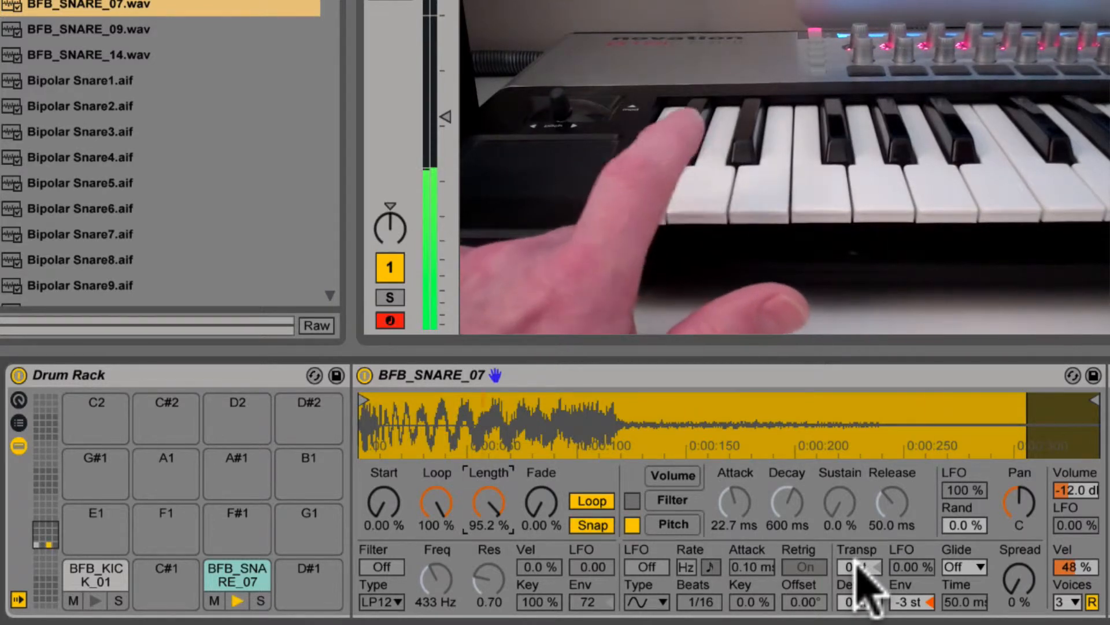
pyautogui.click(591, 501)
pyautogui.moveTo(853, 570)
pyautogui.mouseDown()
pyautogui.moveTo(853, 607)
pyautogui.moveTo(853, 540)
pyautogui.moveTo(853, 583)
pyautogui.moveTo(853, 571)
pyautogui.mouseUp()
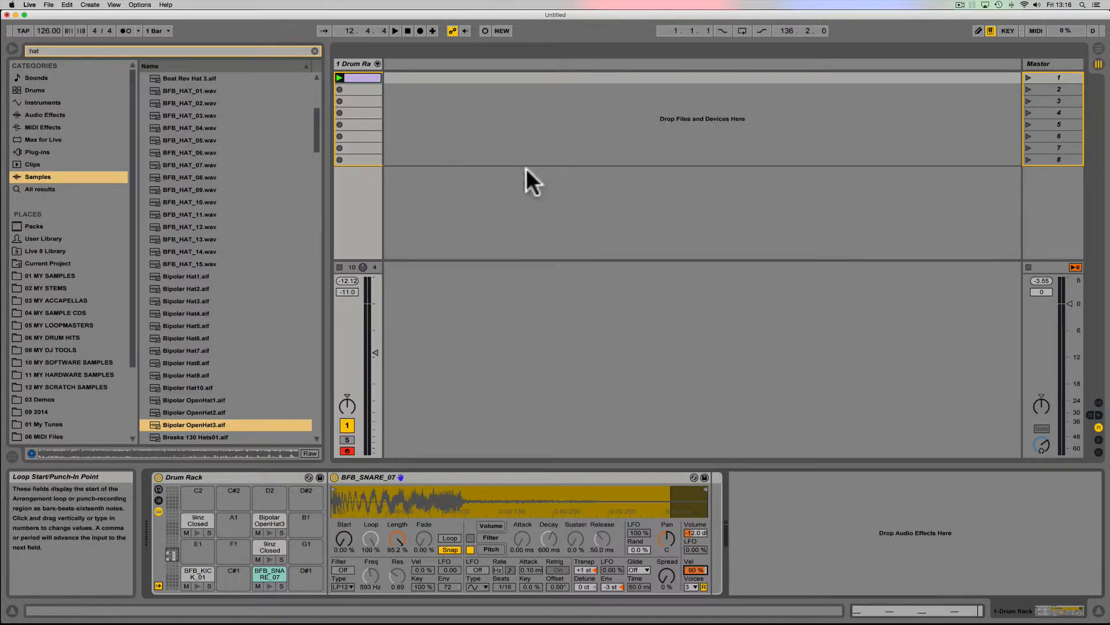
# - Add the Glue Compressor preset "Drum - full parallel" after the Drum Rack
pyautogui.click(56, 114)
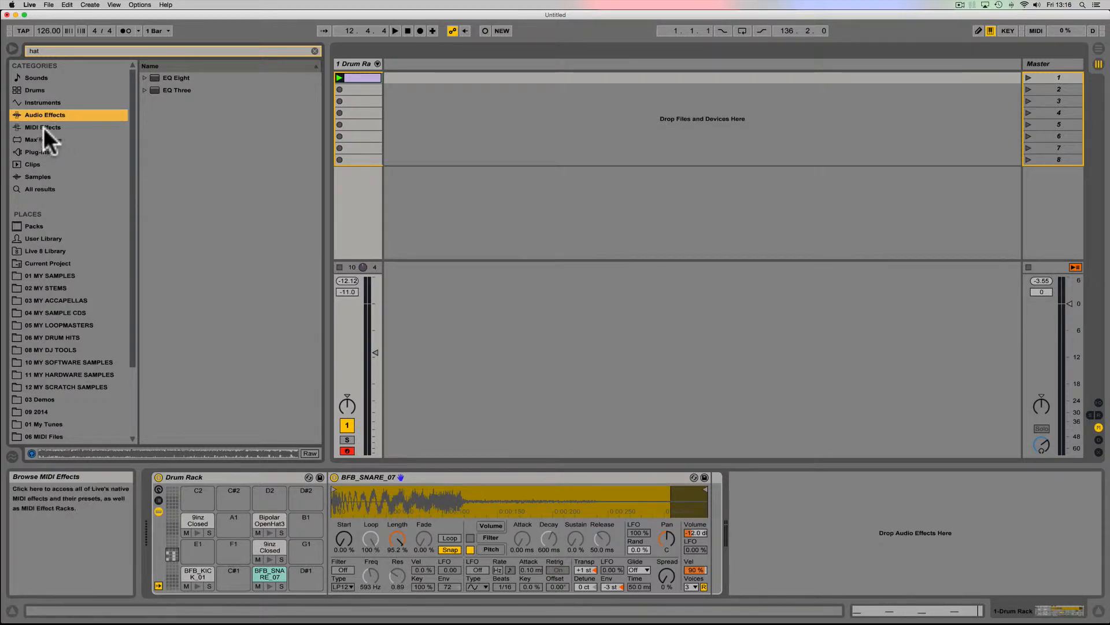
pyautogui.click(315, 49)
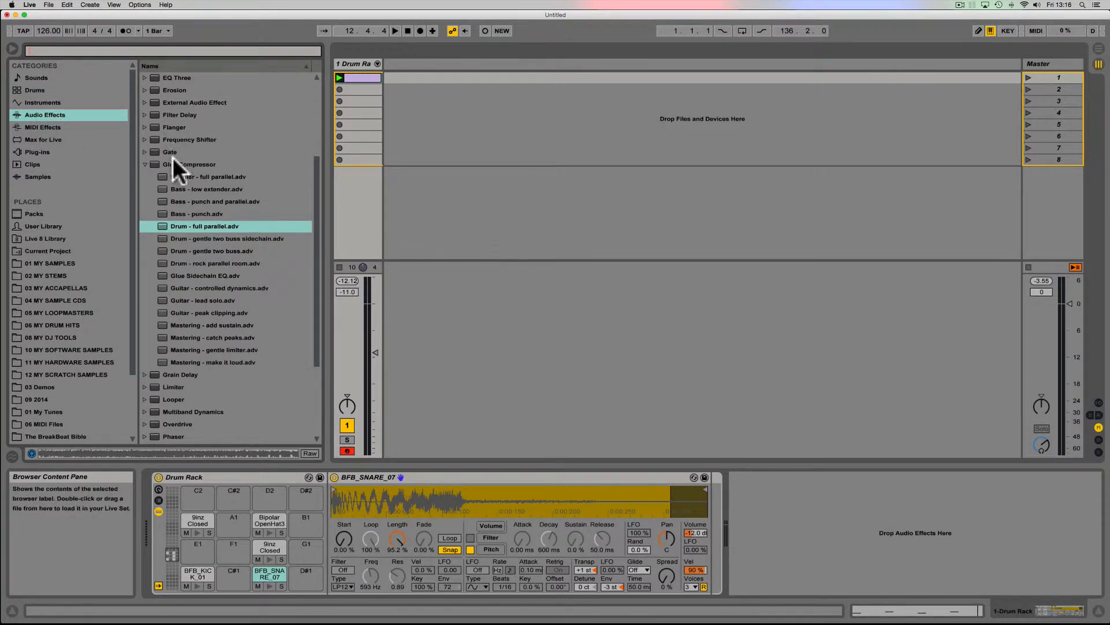
pyautogui.click(158, 164)
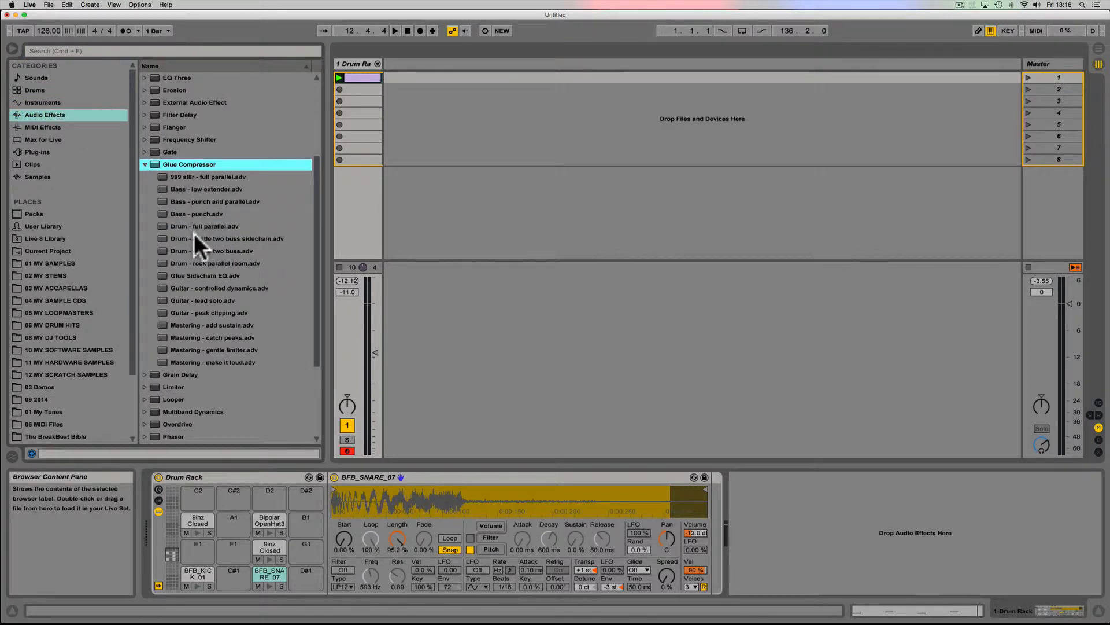
pyautogui.moveTo(179, 225); pyautogui.dragTo(773, 486)
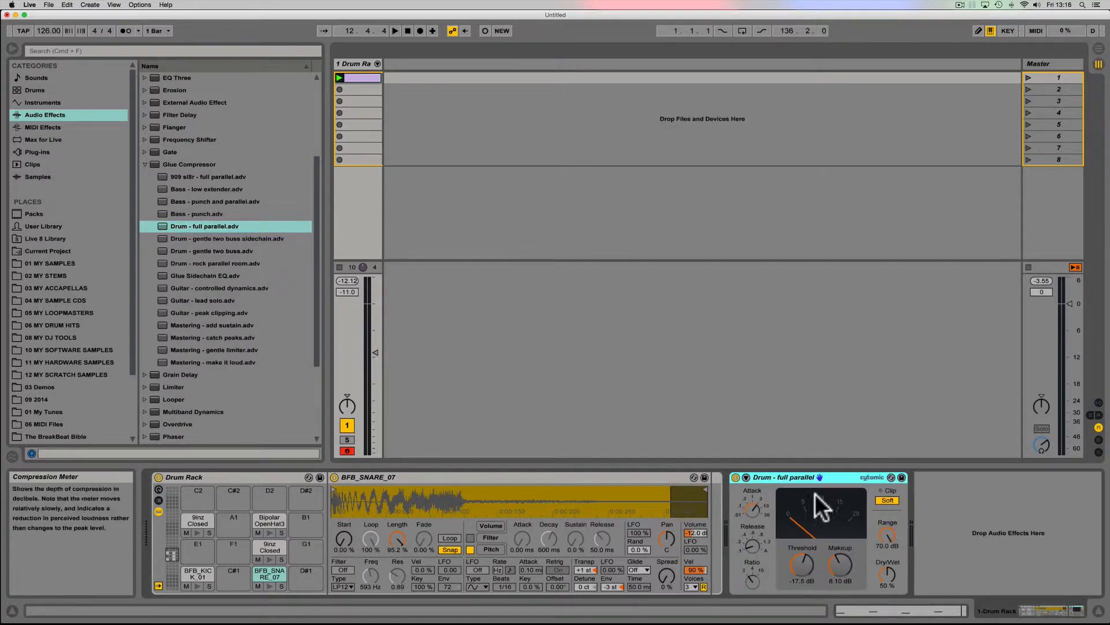
pyautogui.moveTo(784, 475); pyautogui.dragTo(752, 498)
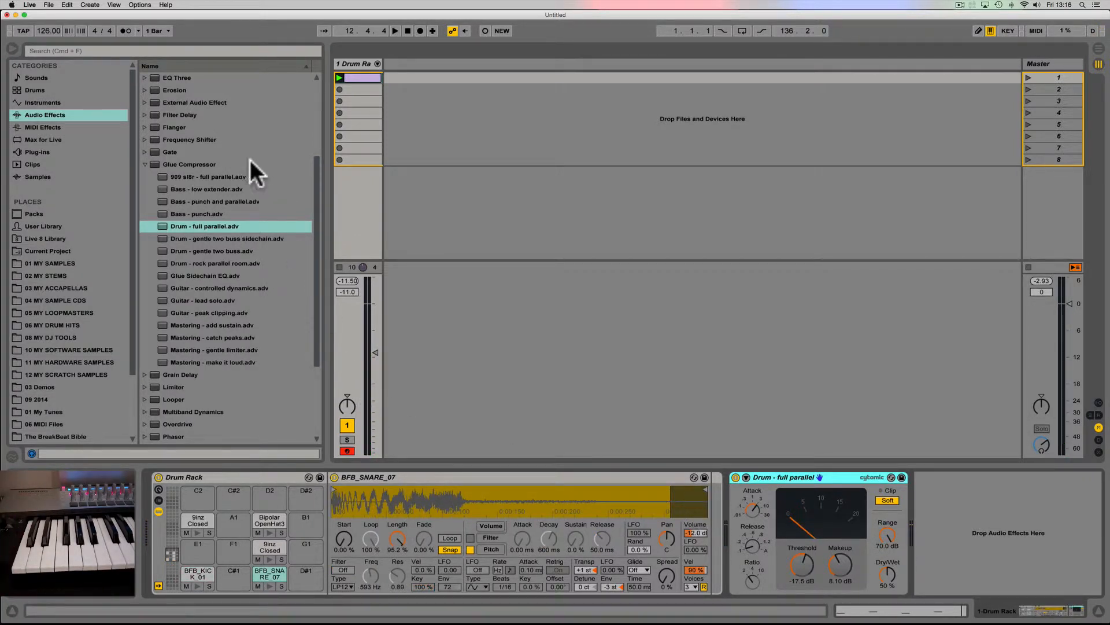
# - Add a Compressor to the BFB_KICK_01 pad and set its threshold to -19.1 dB
pyautogui.click(145, 164)
pyautogui.scroll(2, 170, 112)
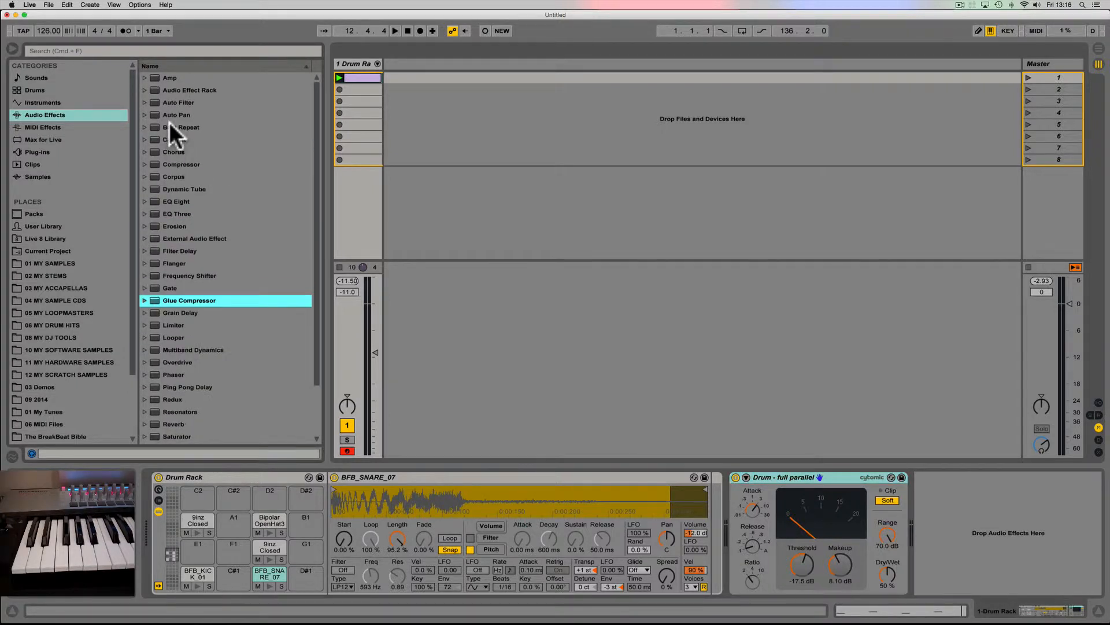
pyautogui.moveTo(154, 163); pyautogui.dragTo(527, 359)
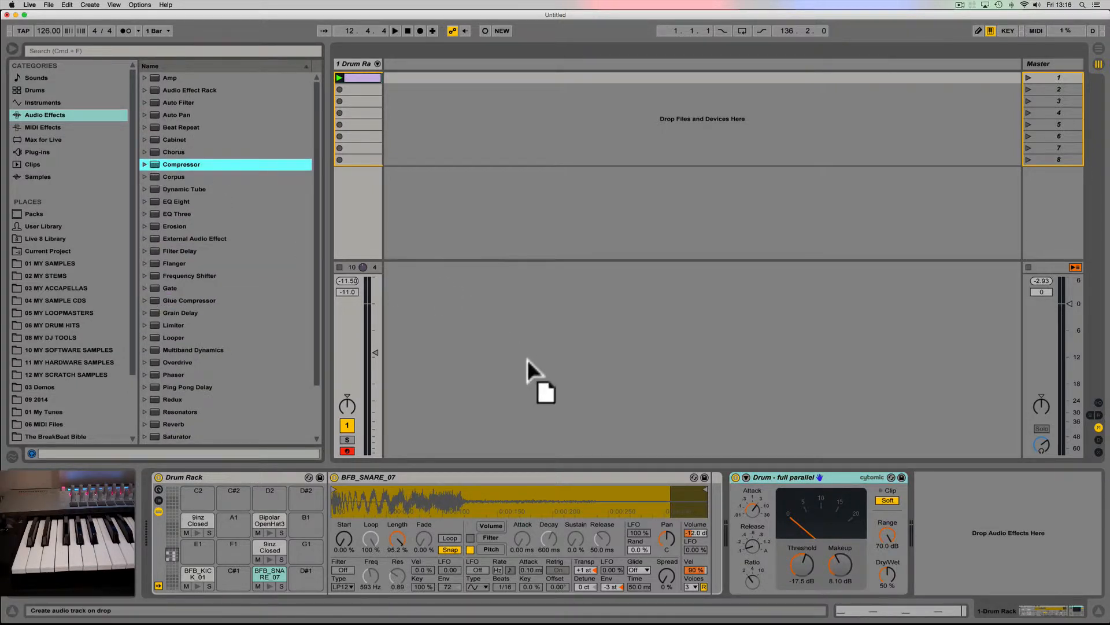
pyautogui.moveTo(192, 570); pyautogui.dragTo(192, 570)
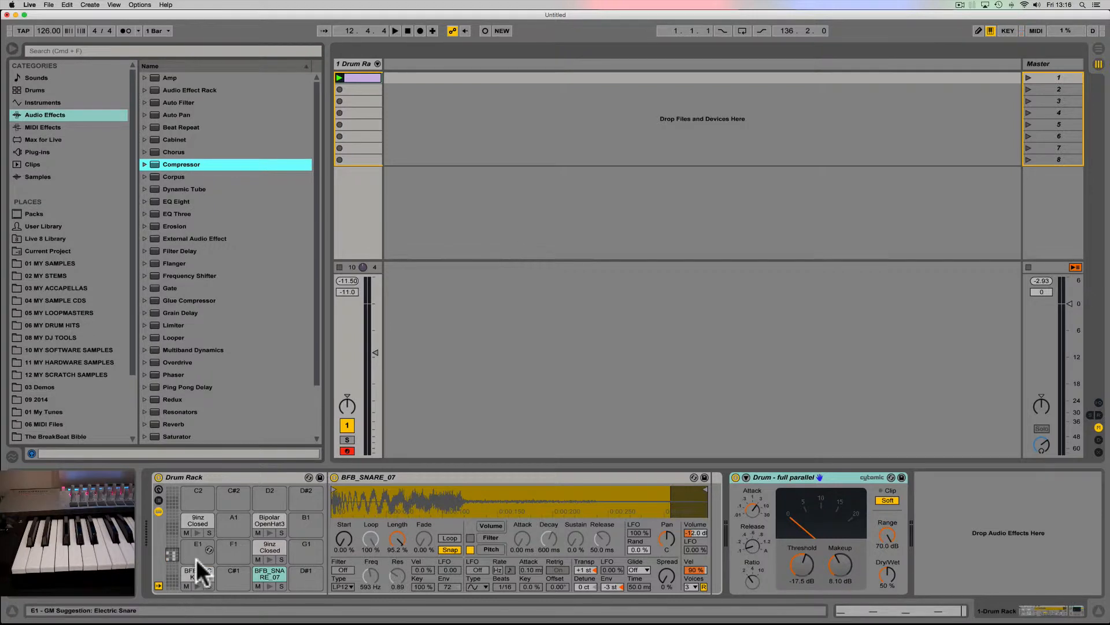
pyautogui.click(188, 569)
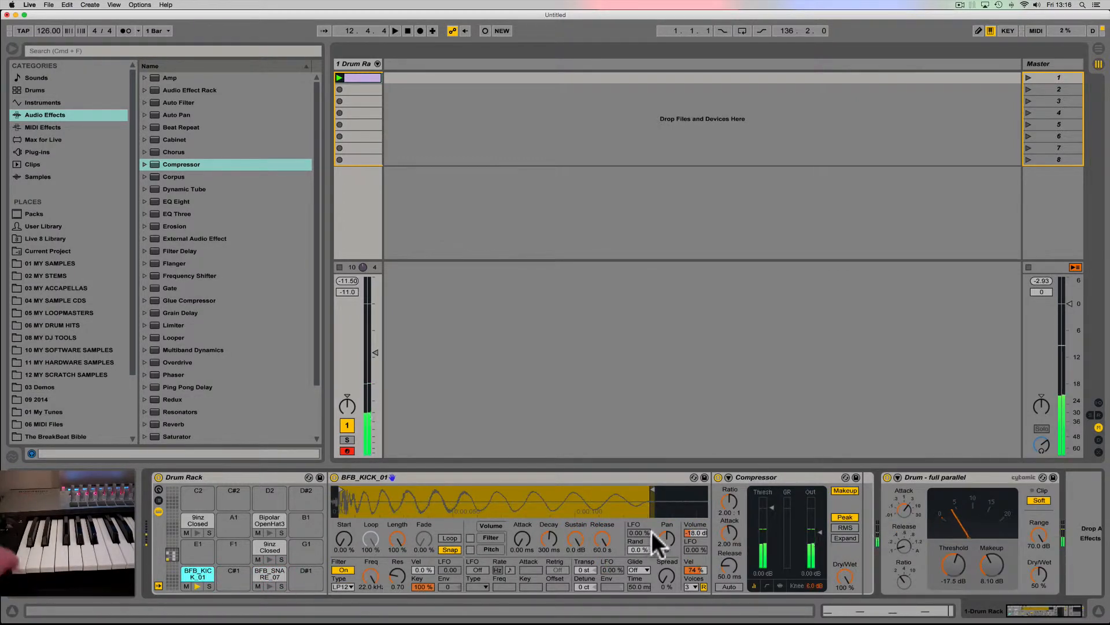
pyautogui.moveTo(771, 508); pyautogui.dragTo(771, 541)
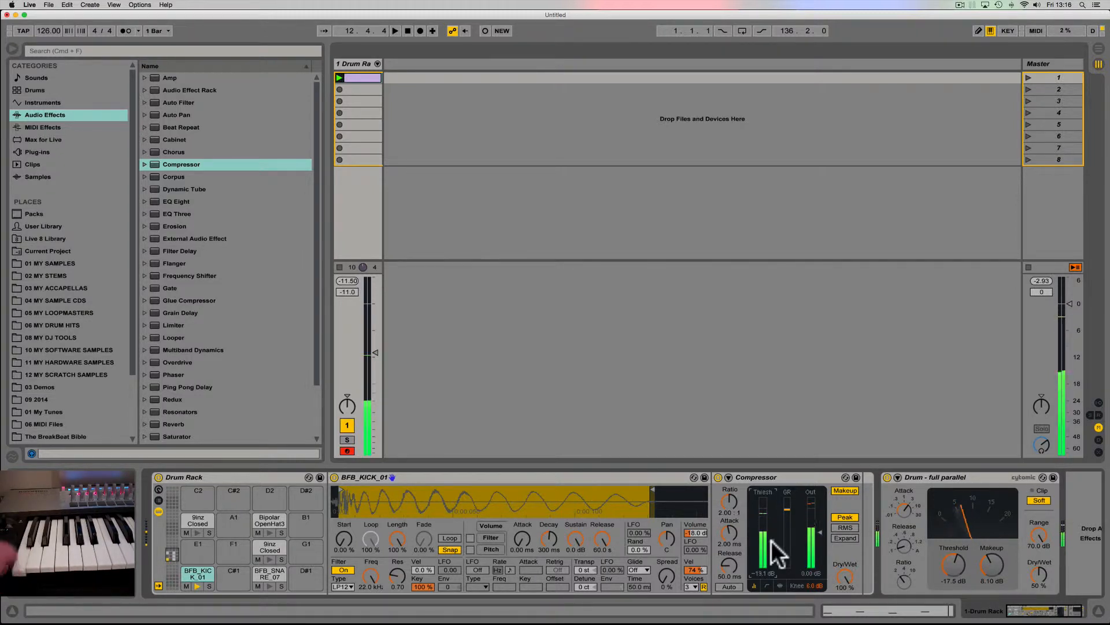
# - Add a Compressor to the BFB_SNARE_07 pad's own chain and set its threshold to -10.1 dB
pyautogui.click(266, 572)
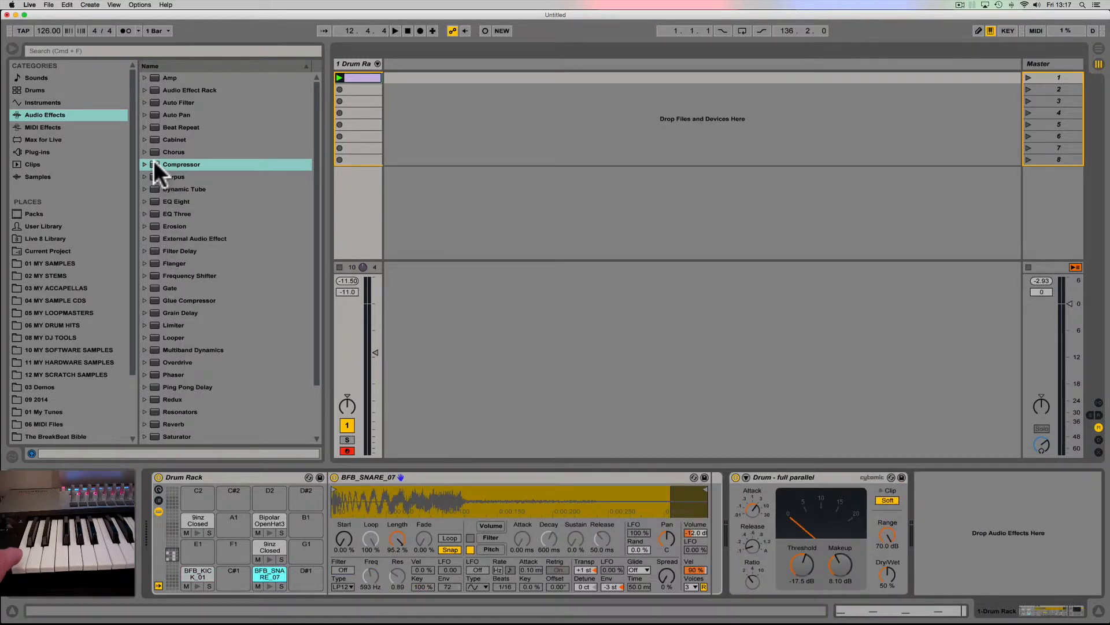
pyautogui.moveTo(153, 162); pyautogui.dragTo(480, 307)
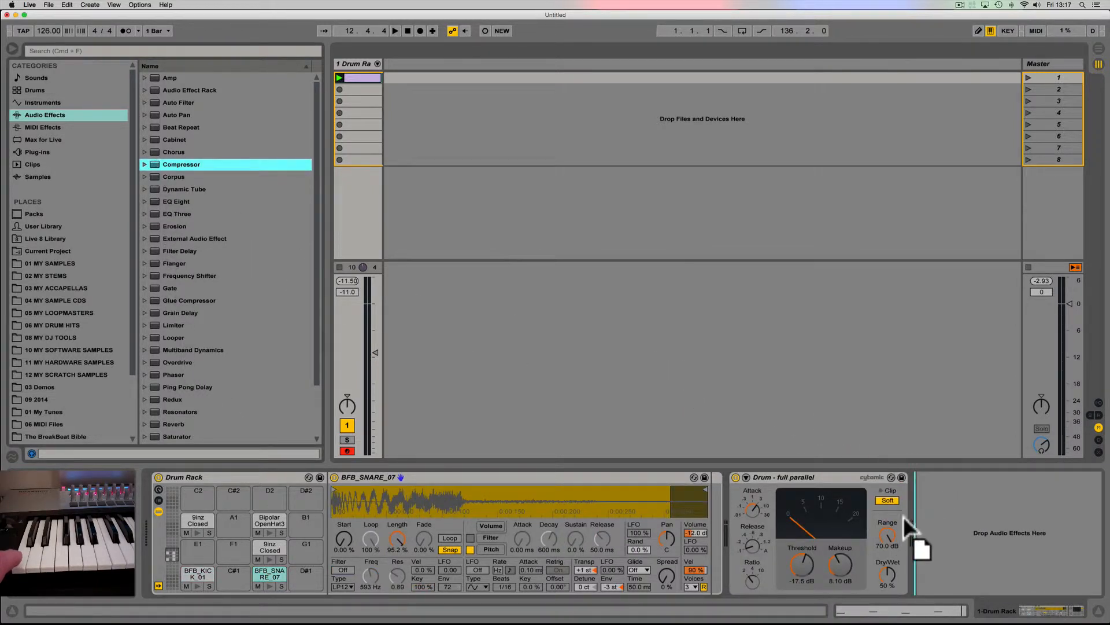
pyautogui.moveTo(828, 515); pyautogui.dragTo(712, 517)
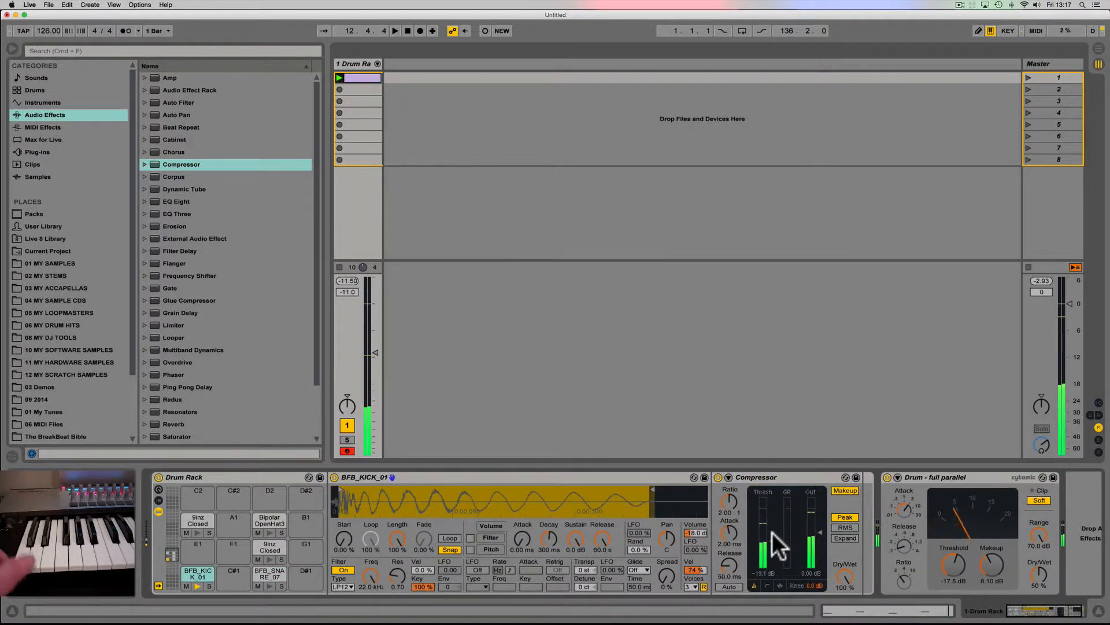
pyautogui.moveTo(771, 508)
pyautogui.mouseDown()
pyautogui.moveTo(771, 491)
pyautogui.moveTo(771, 525)
pyautogui.mouseUp()
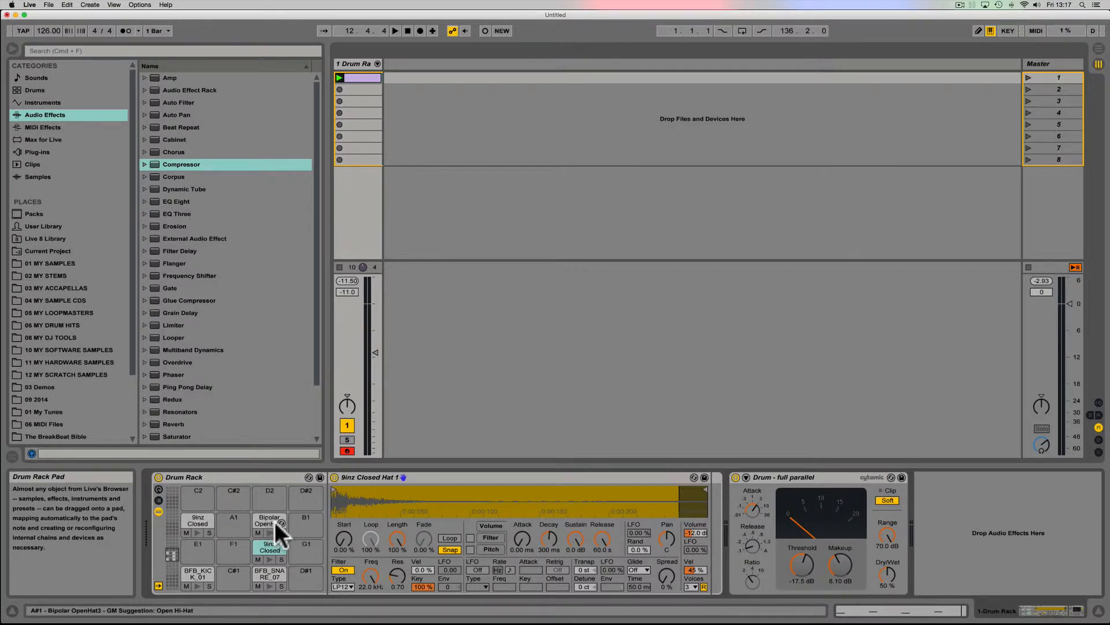
# - Show the Drum Rack's chain list and look through the kick, snare, closed hat and open hat chains
pyautogui.click(159, 498)
pyautogui.click(366, 513)
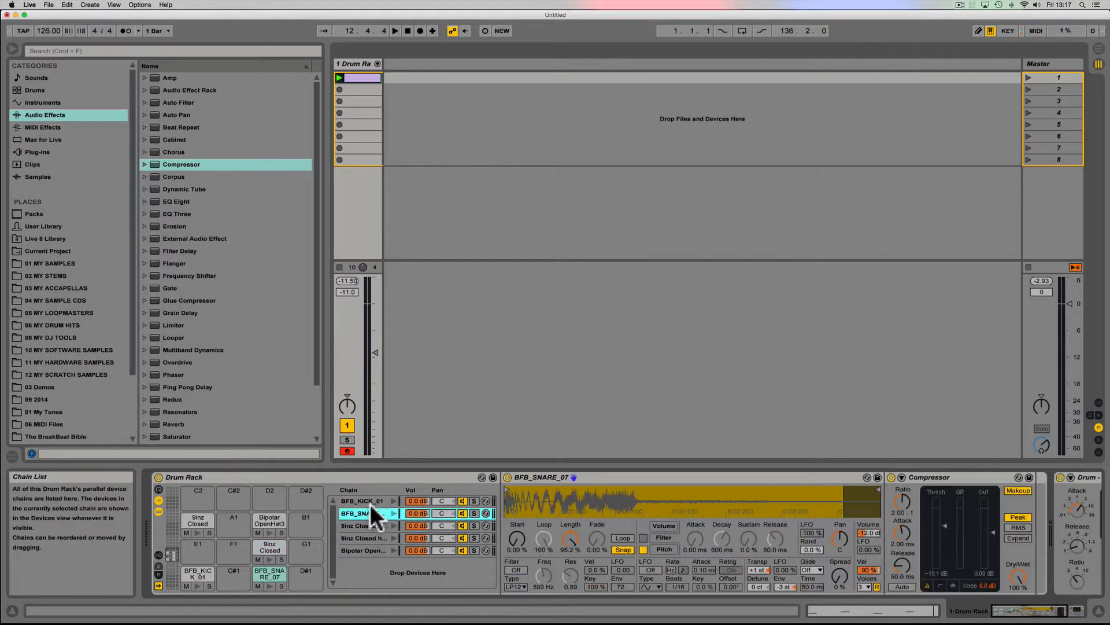
pyautogui.click(370, 502)
pyautogui.click(370, 513)
pyautogui.click(369, 525)
pyautogui.click(369, 550)
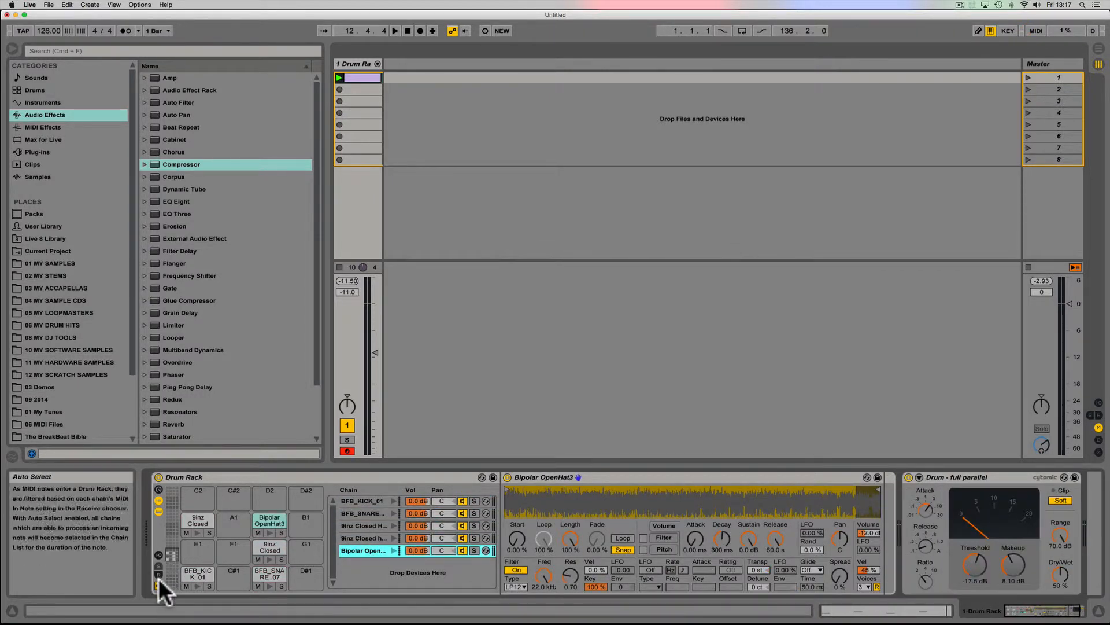
# - Assign both closed hat chains and the Bipolar OpenHat3 chain to choke group 1 in the Drum Rack's input/output section
pyautogui.click(158, 555)
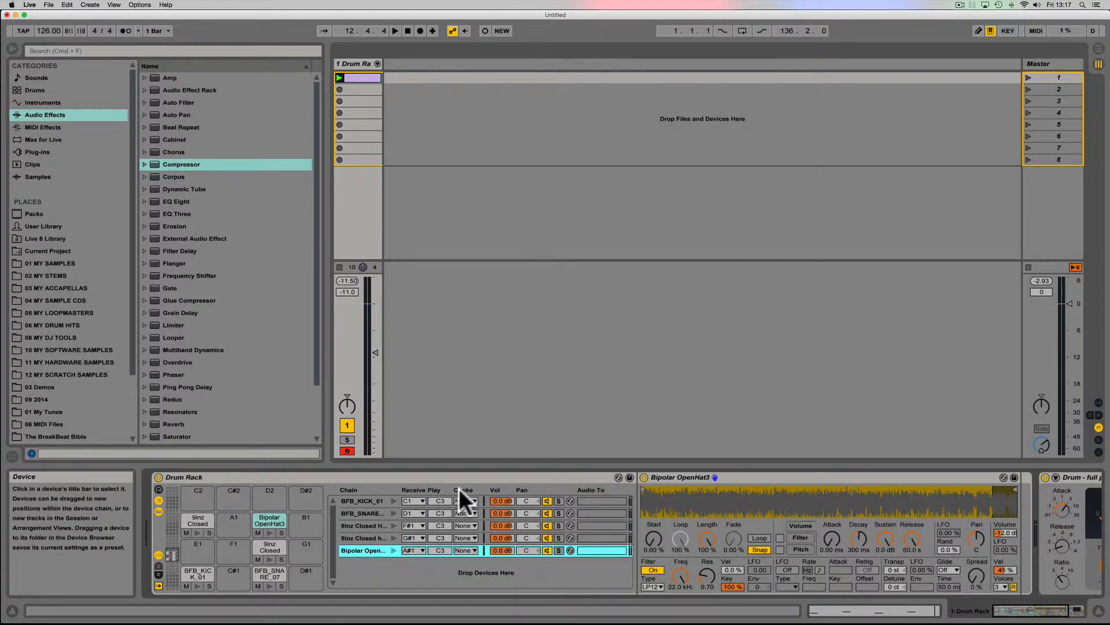
pyautogui.click(369, 525)
pyautogui.click(466, 525)
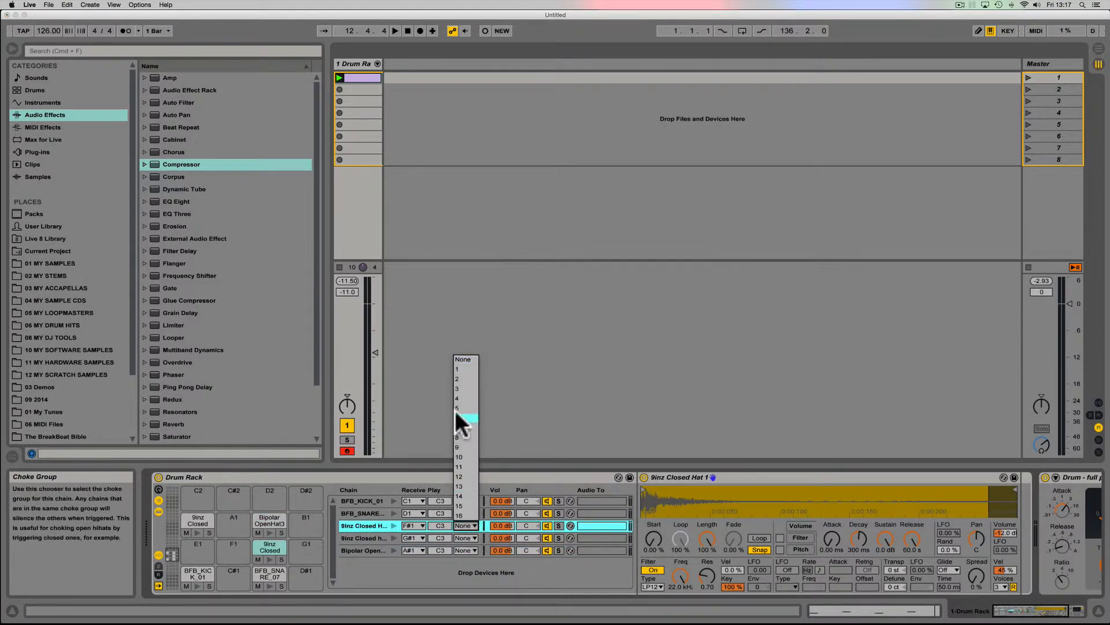
pyautogui.click(456, 368)
pyautogui.click(374, 537)
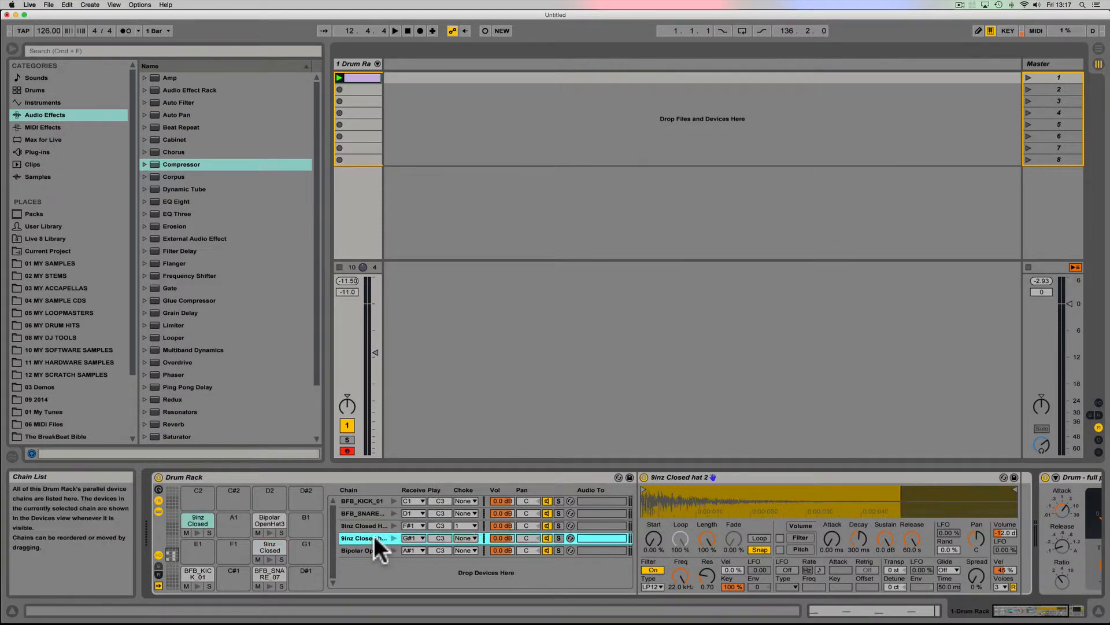
pyautogui.click(466, 538)
pyautogui.click(469, 383)
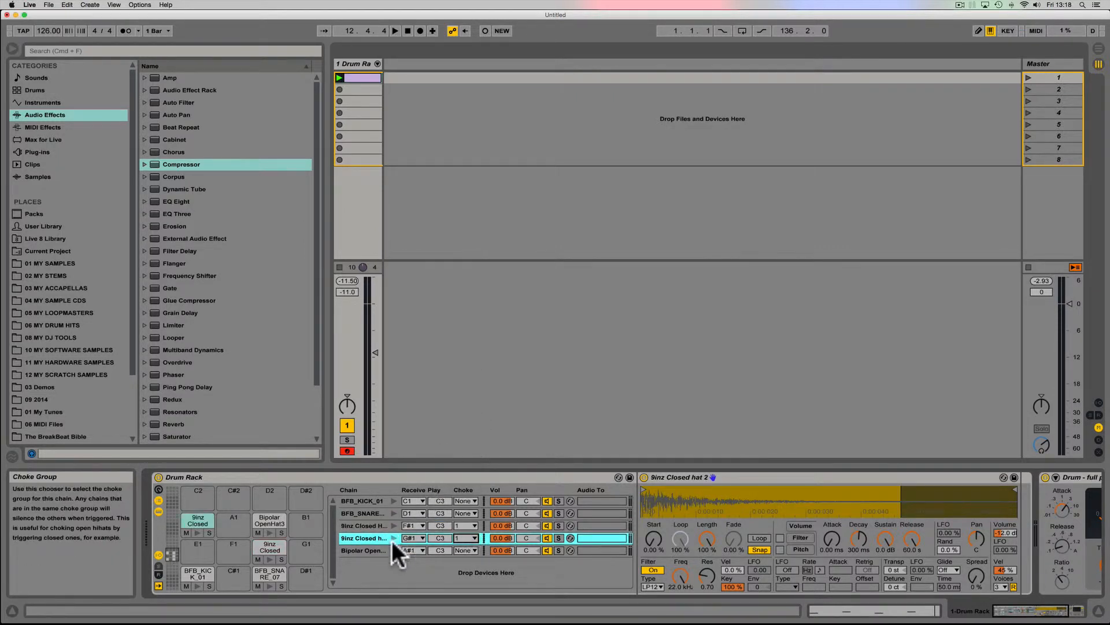
pyautogui.click(470, 549)
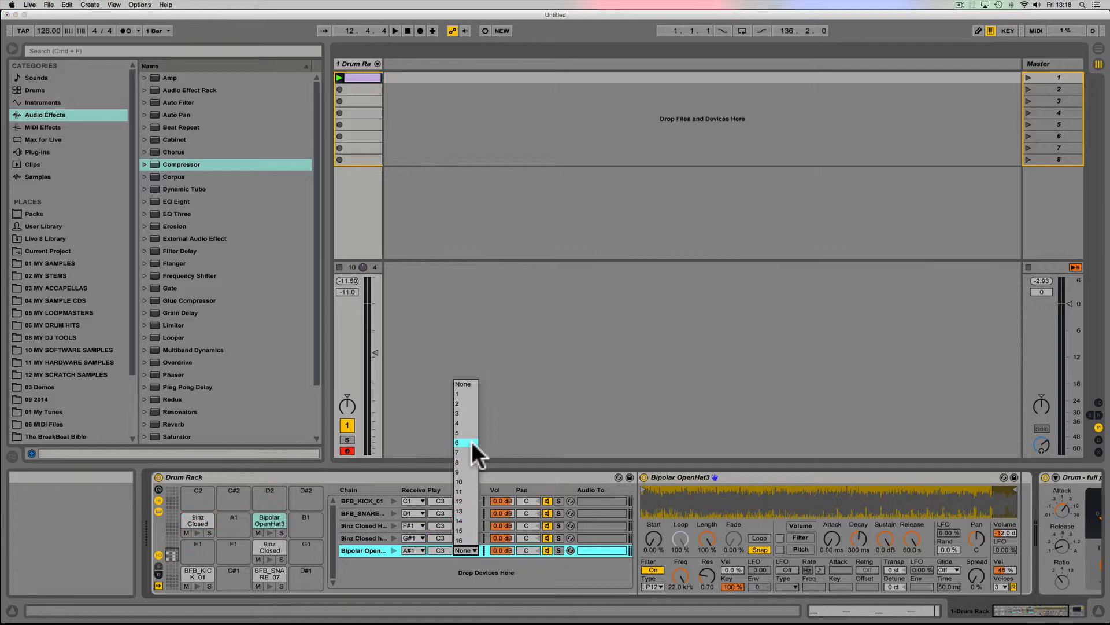
pyautogui.click(471, 393)
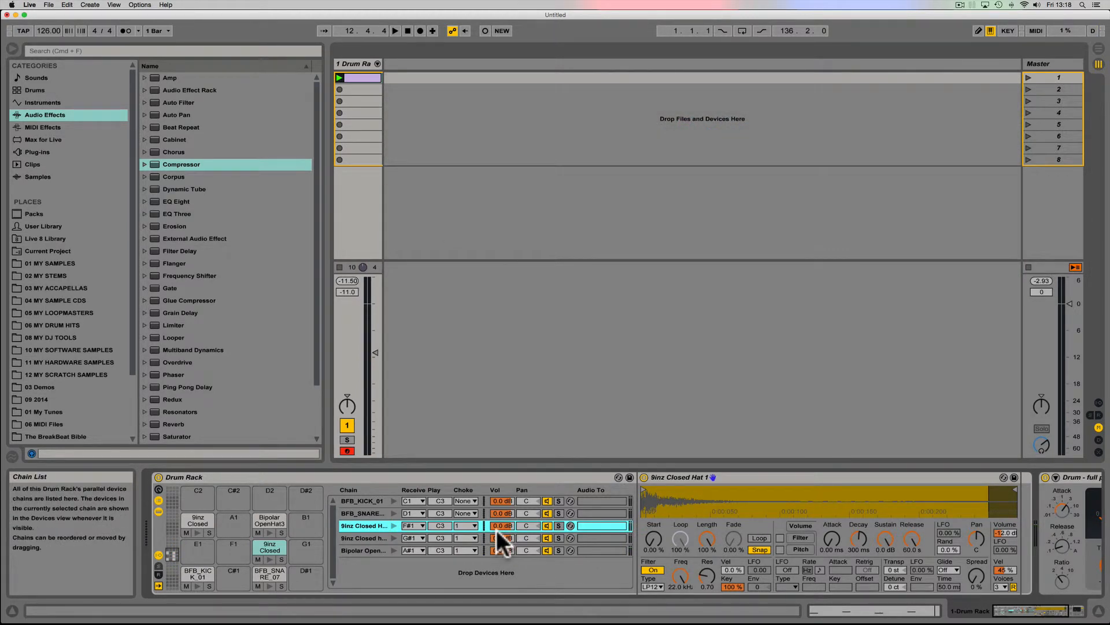
pyautogui.click(158, 554)
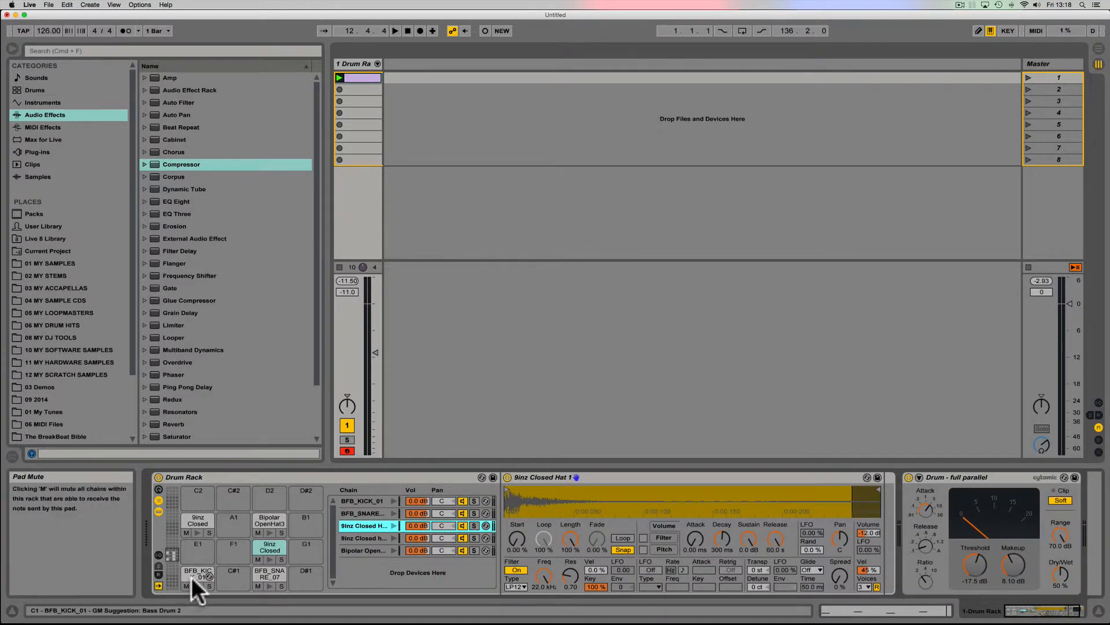
# - Switch on the snare's filter and set its frequency to 1.17 kHz and its velocity modulation to 100 %
pyautogui.click(514, 570)
pyautogui.click(519, 569)
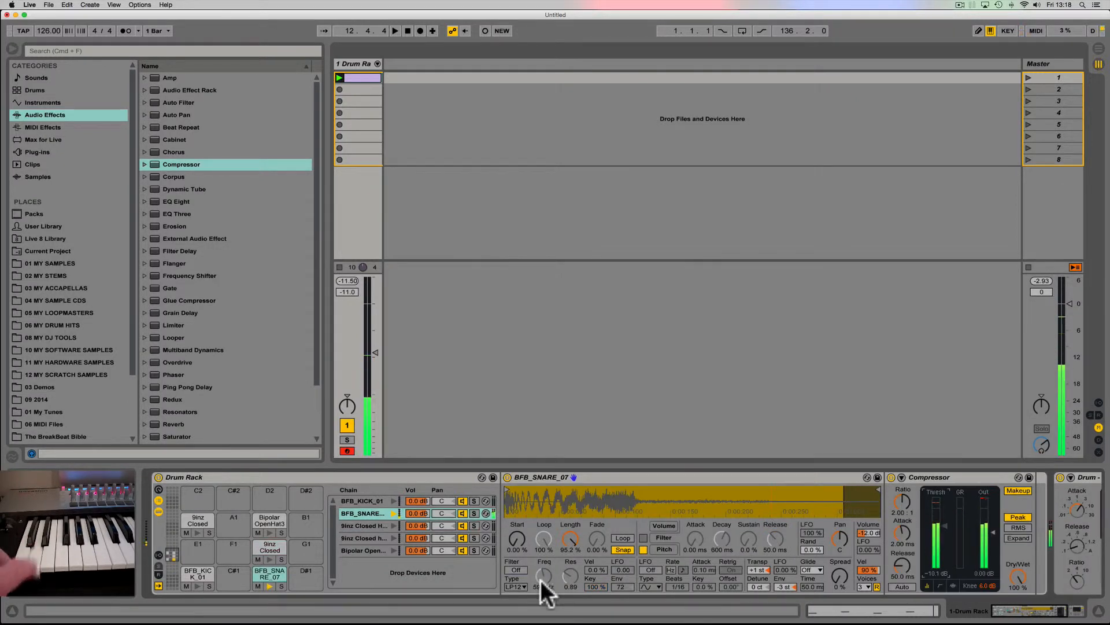
pyautogui.click(518, 568)
pyautogui.moveTo(543, 572); pyautogui.dragTo(622, 607)
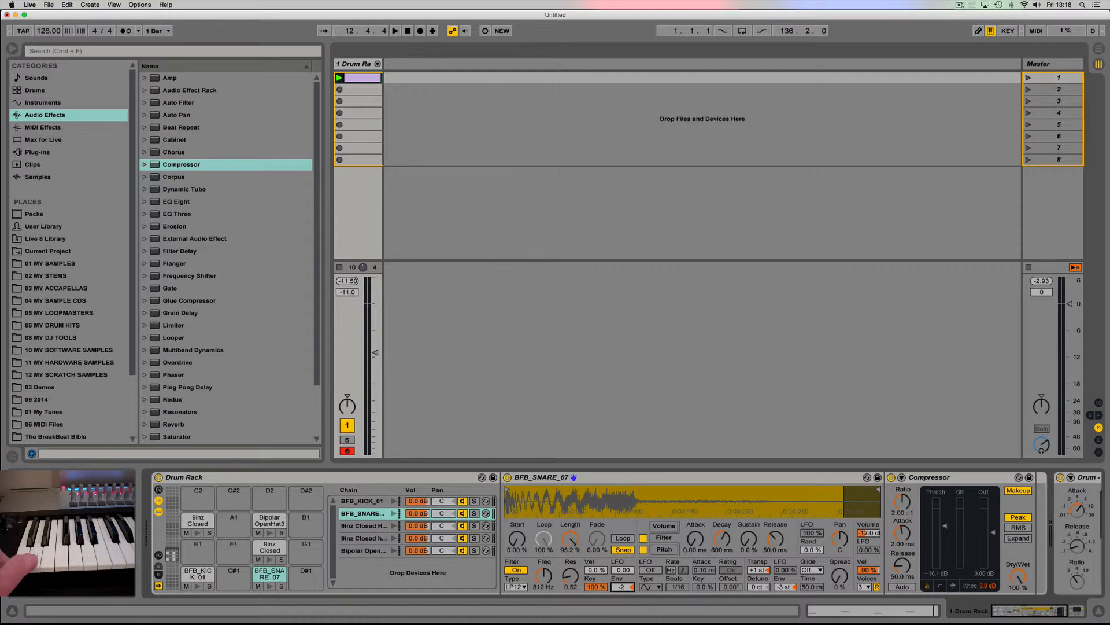
pyautogui.moveTo(544, 572); pyautogui.dragTo(594, 564)
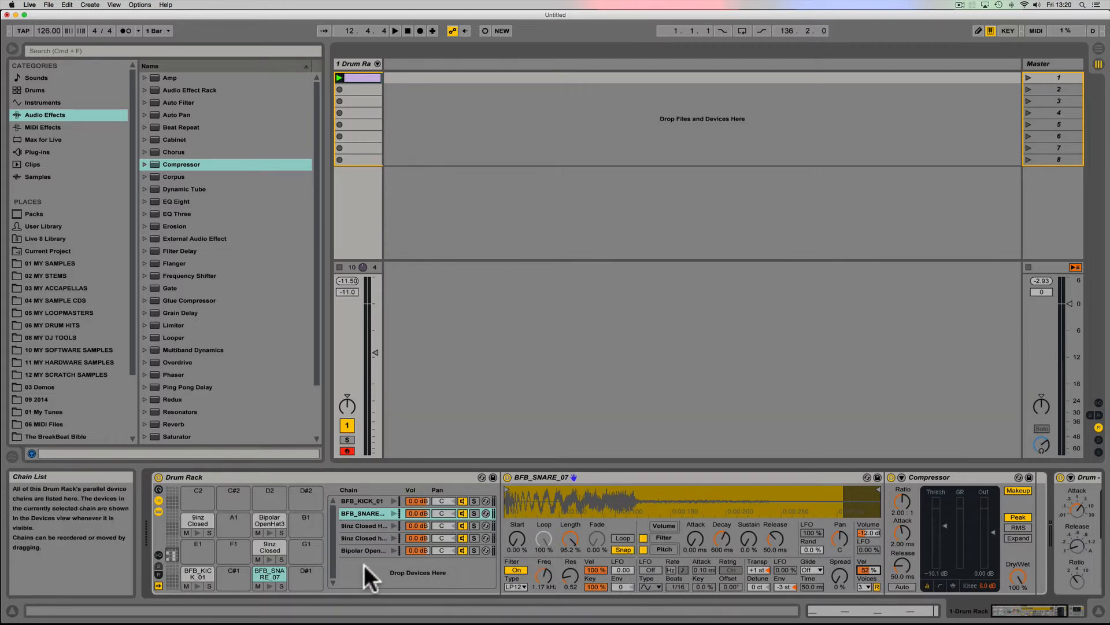
# - Review the chains' choke group assignments and select the "Drum - full parallel" Glue Compressor after the rack
pyautogui.click(158, 553)
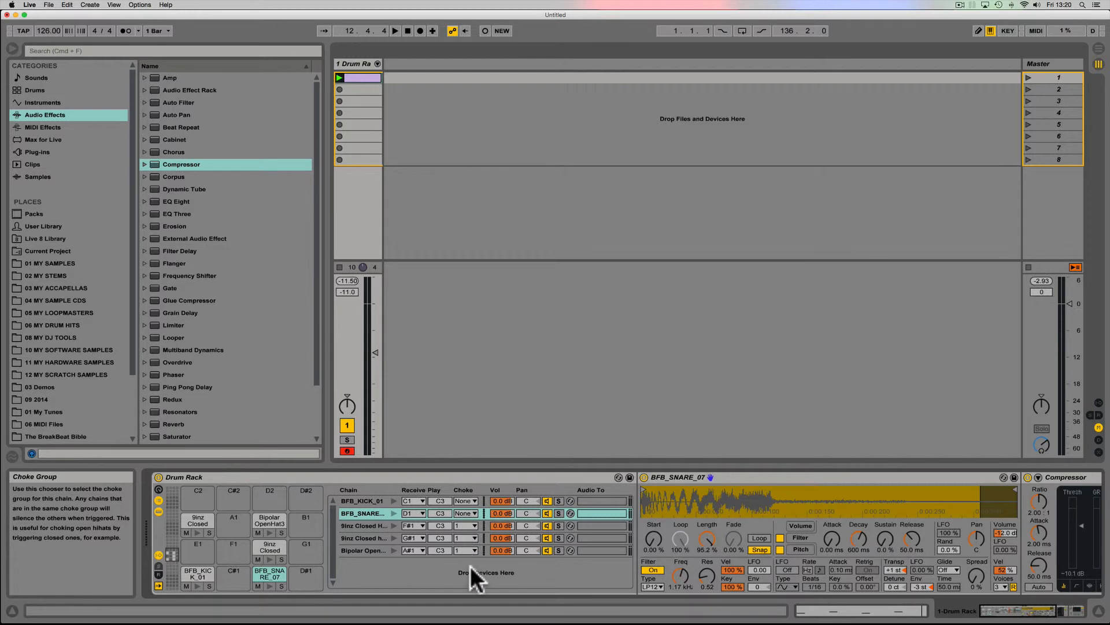
pyautogui.click(158, 552)
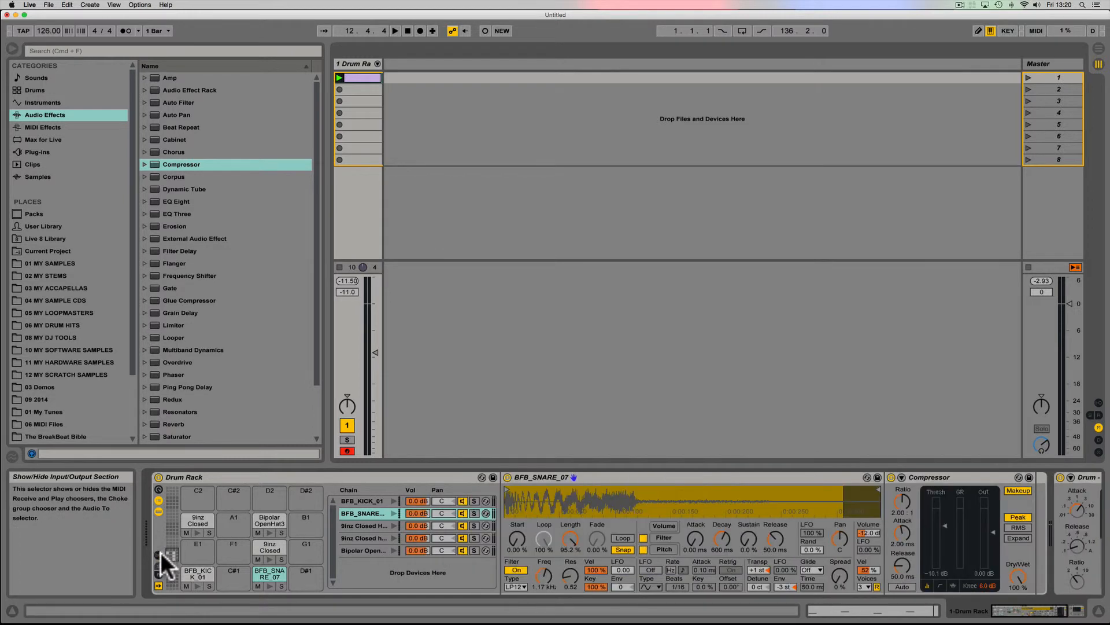
pyautogui.hscroll(5, 870, 529)
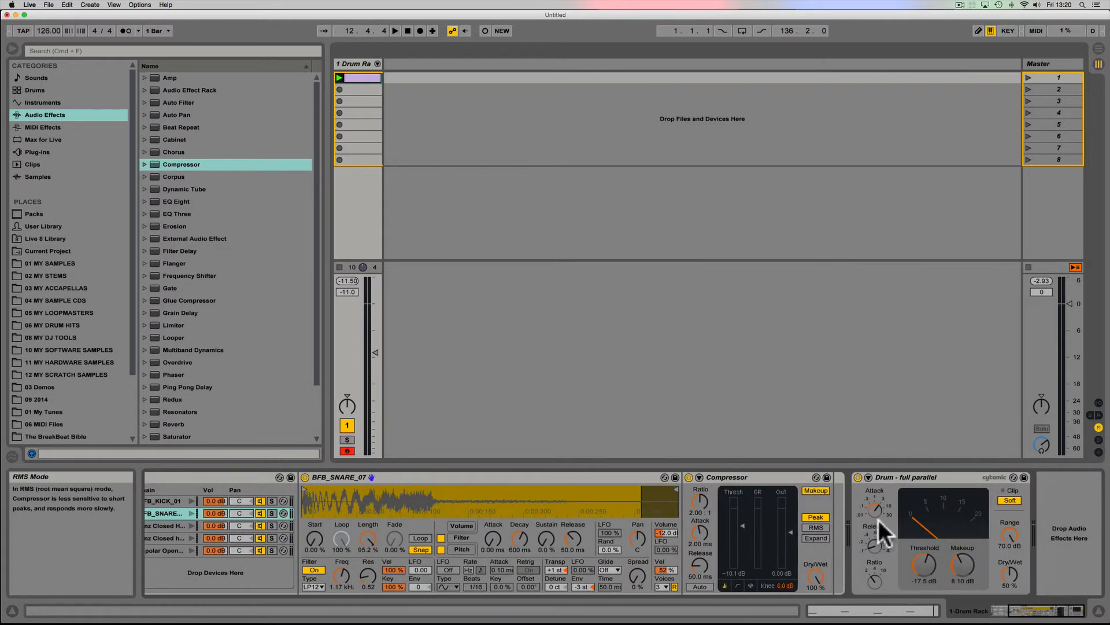
pyautogui.click(929, 478)
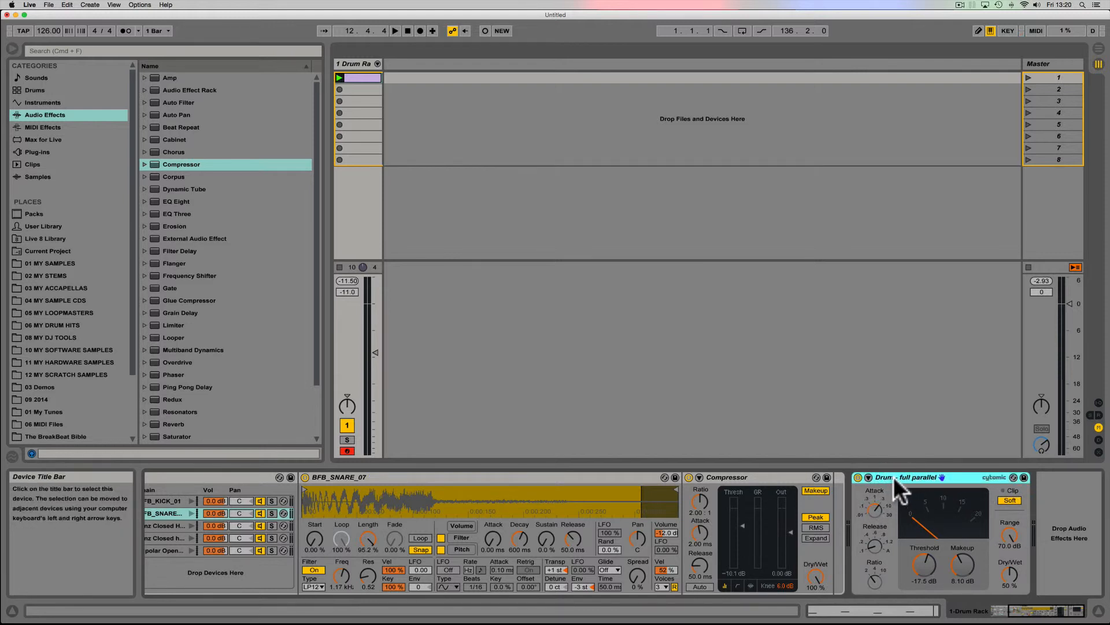
# - Review the kick and snare pads, the snare's Simpler and Compressor, and the Glue Compressor that follows the Drum Rack
pyautogui.click(759, 477)
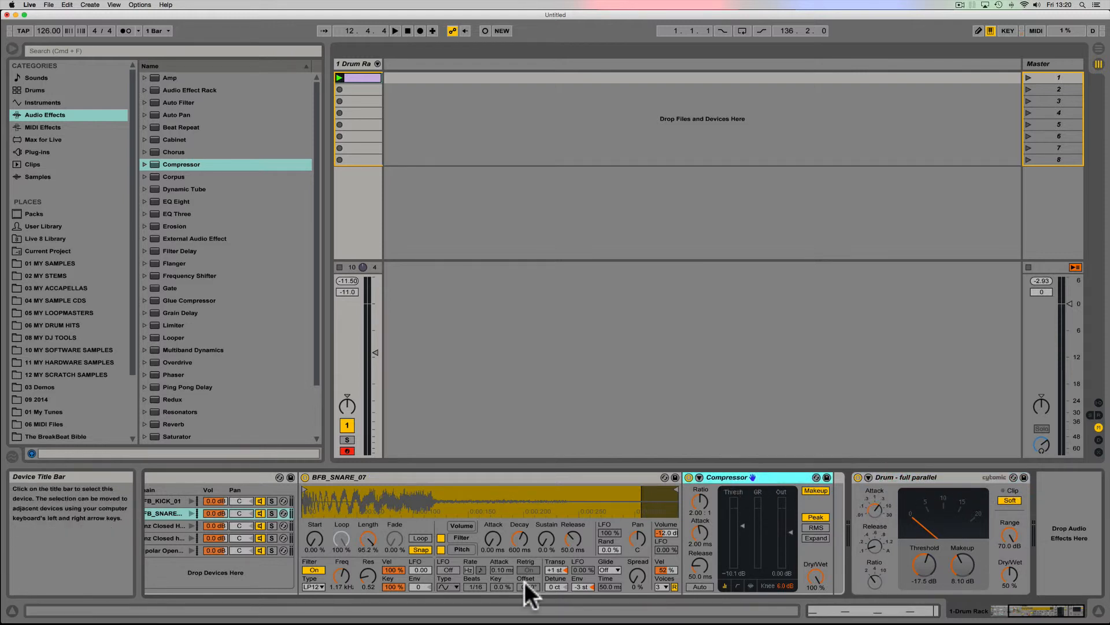
pyautogui.hscroll(-5, 511, 573)
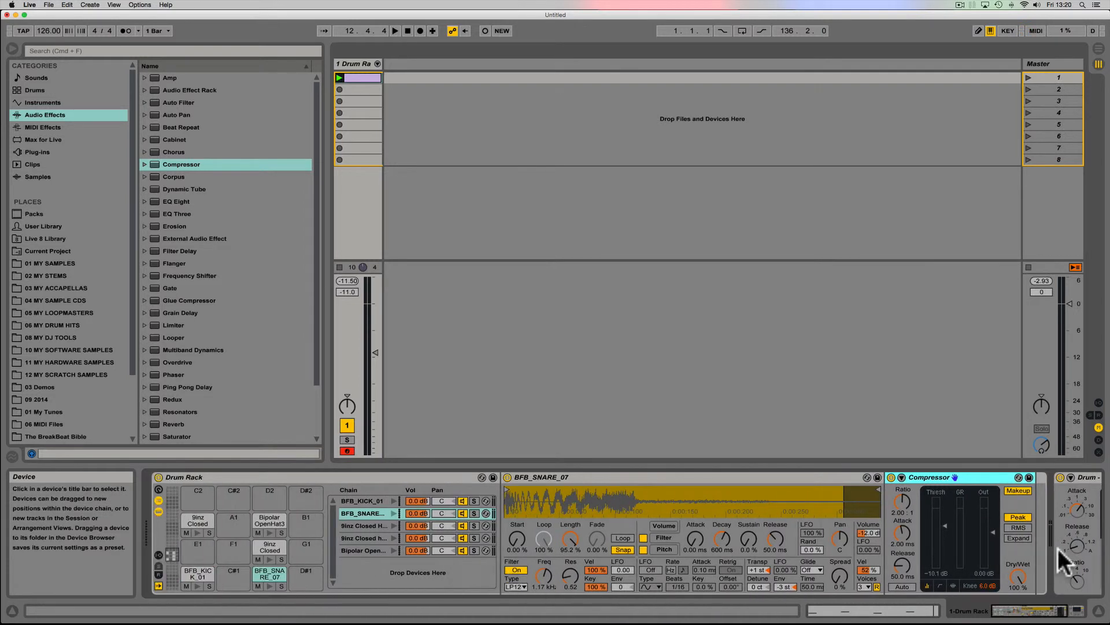
pyautogui.click(194, 577)
pyautogui.click(271, 574)
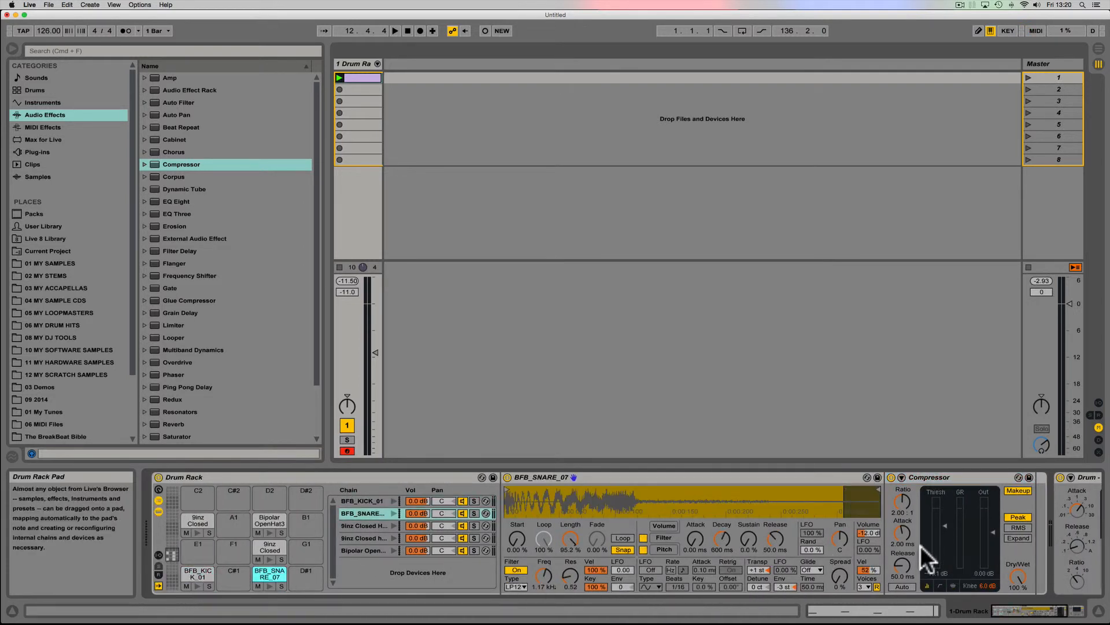
pyautogui.click(193, 572)
pyautogui.click(259, 572)
pyautogui.click(318, 477)
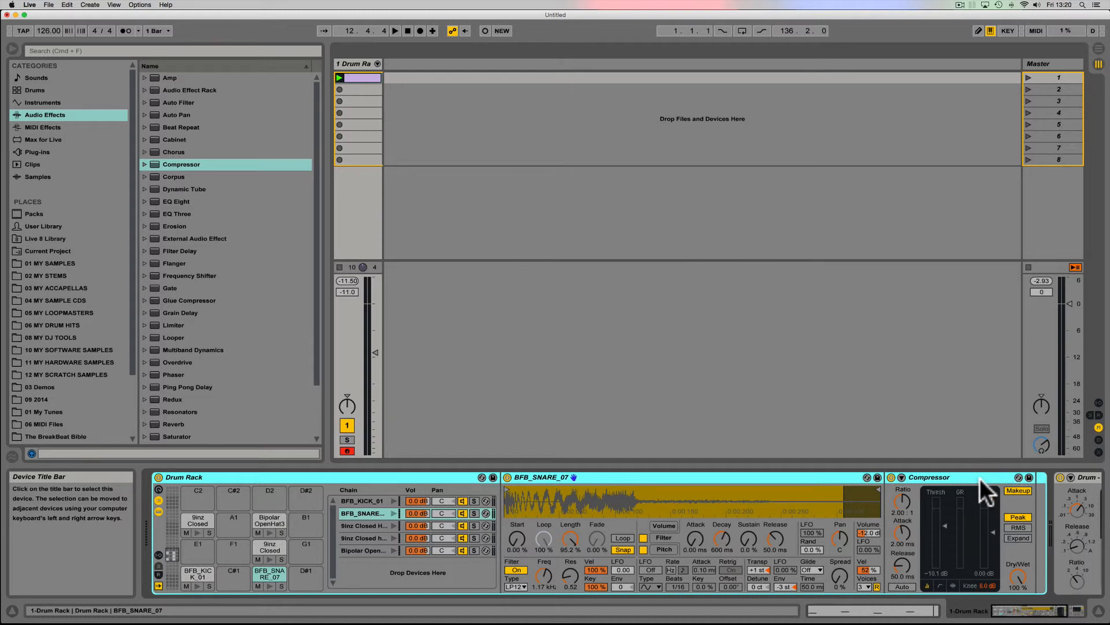
pyautogui.click(803, 474)
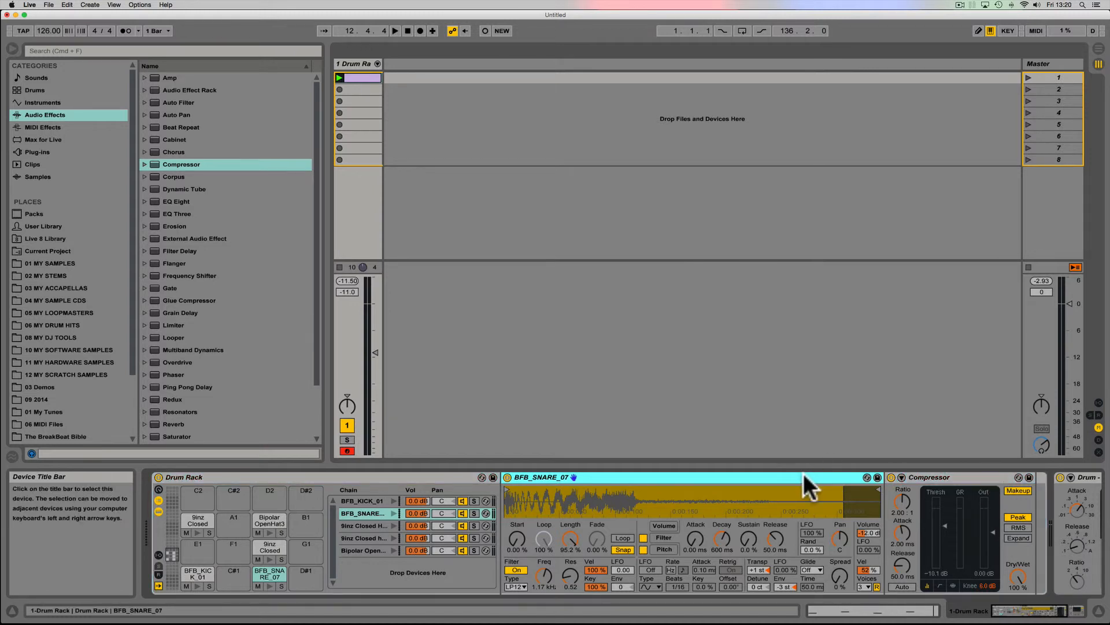
pyautogui.press('Right')
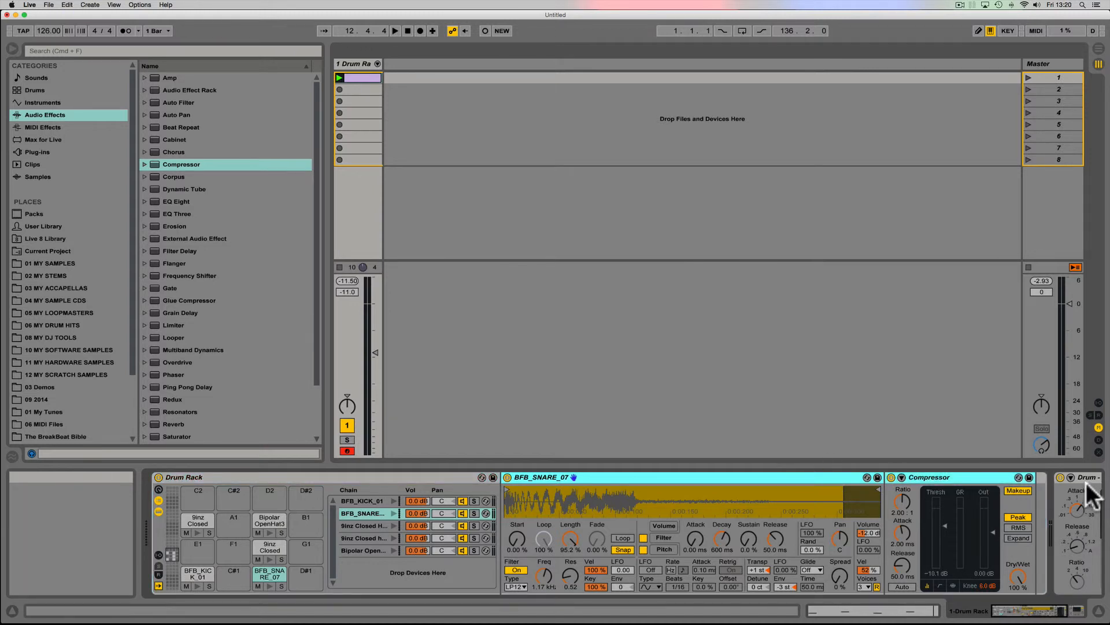
pyautogui.hscroll(5, 1084, 489)
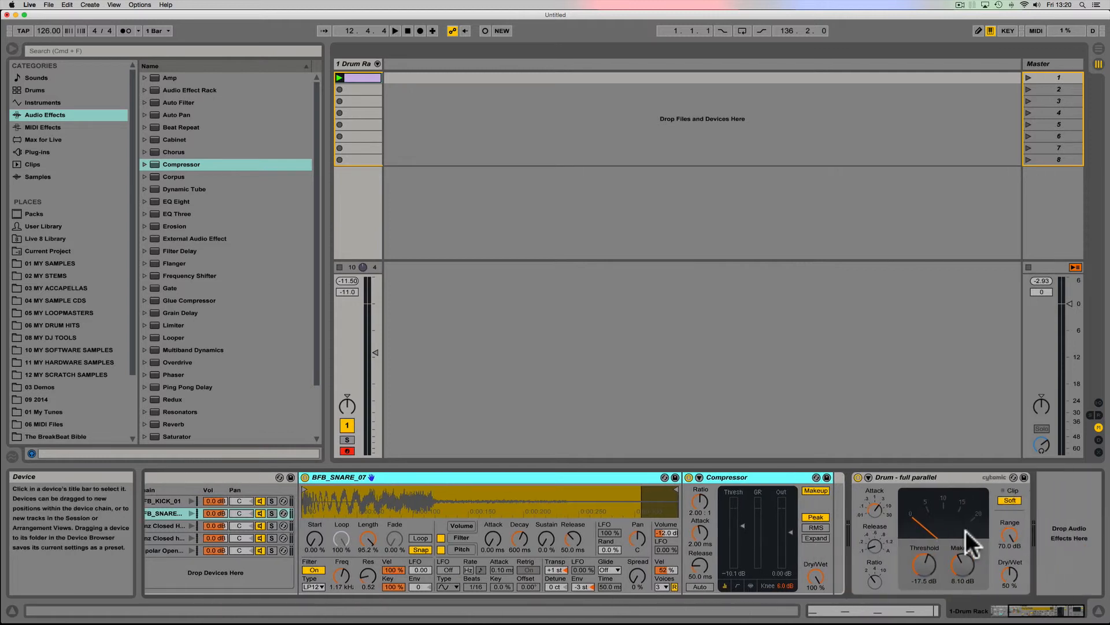
# - Select the "Drum - full parallel" Glue Compressor together with the whole Drum Rack and group them into one rack
pyautogui.click(926, 475)
pyautogui.press('Left')
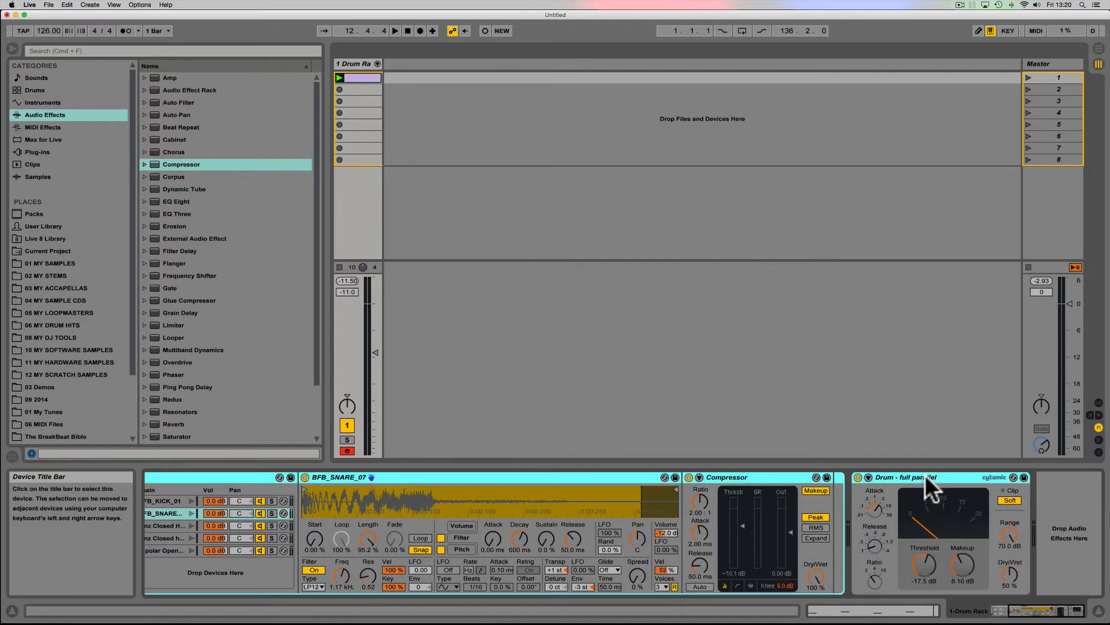
pyautogui.hscroll(-5, 911, 480)
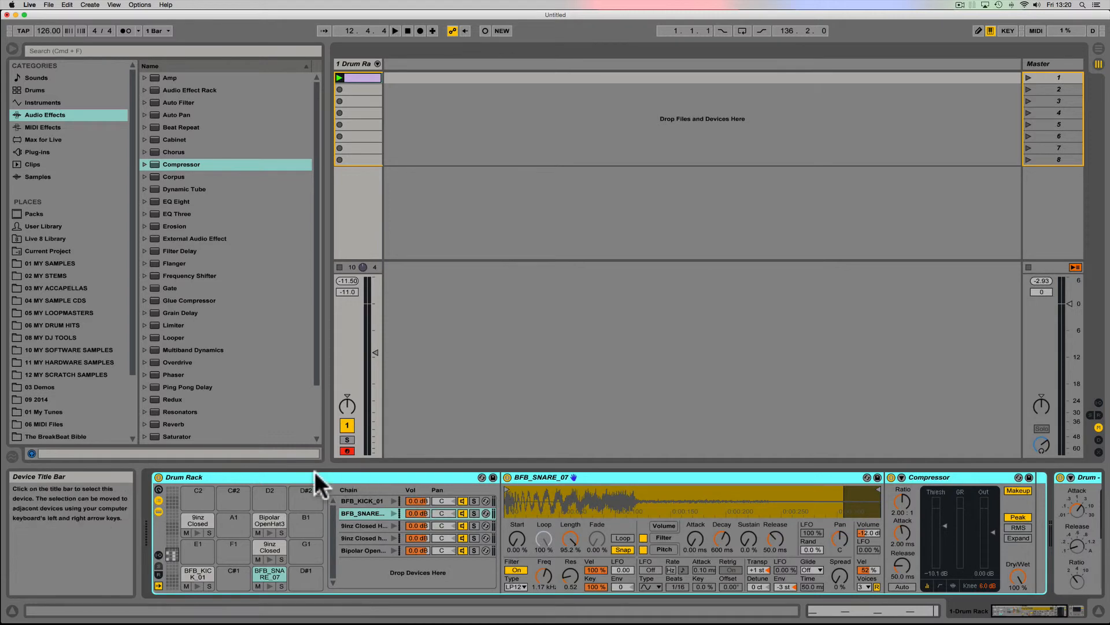
pyautogui.rightClick(283, 477)
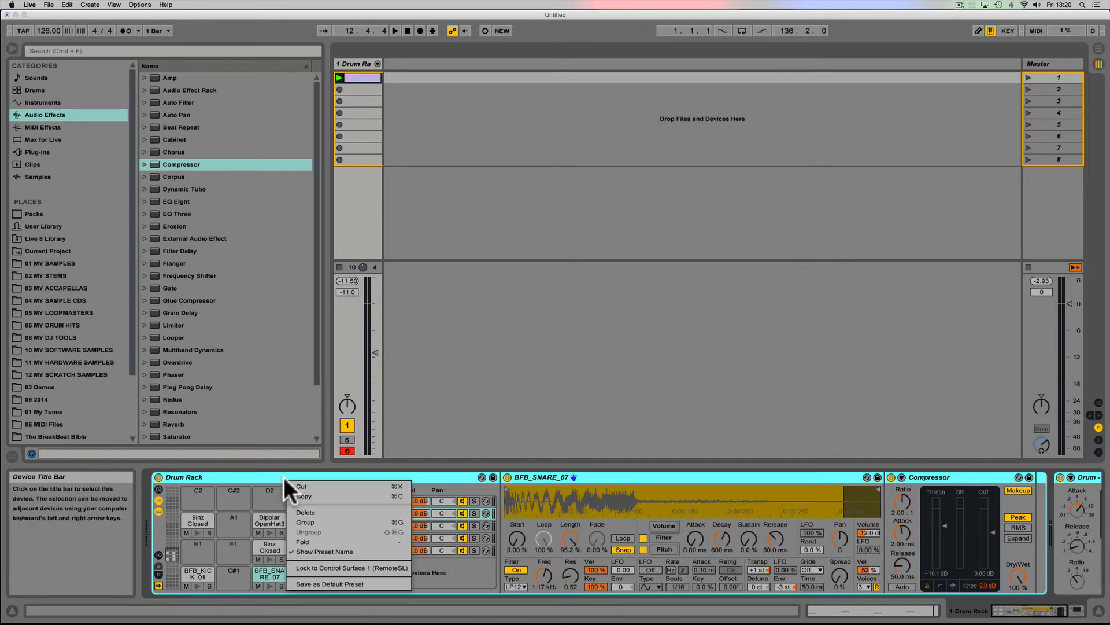
pyautogui.click(307, 519)
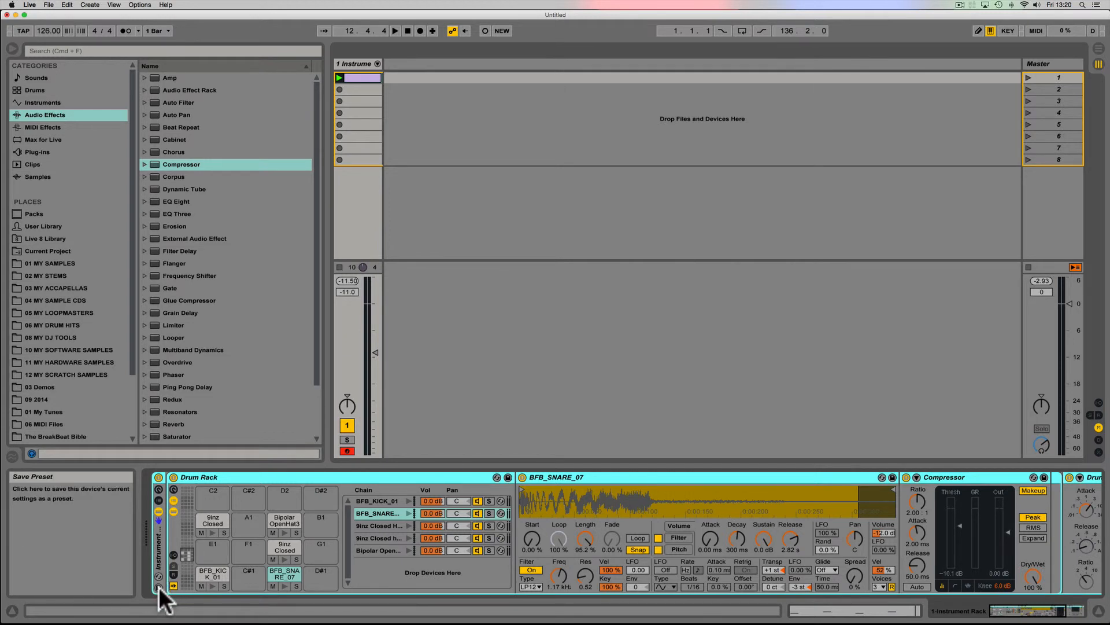
# - Save the new Instrument Rack as a User Library preset named with the owner's first name followed by "Drum Rack001", and locate it there
pyautogui.click(158, 588)
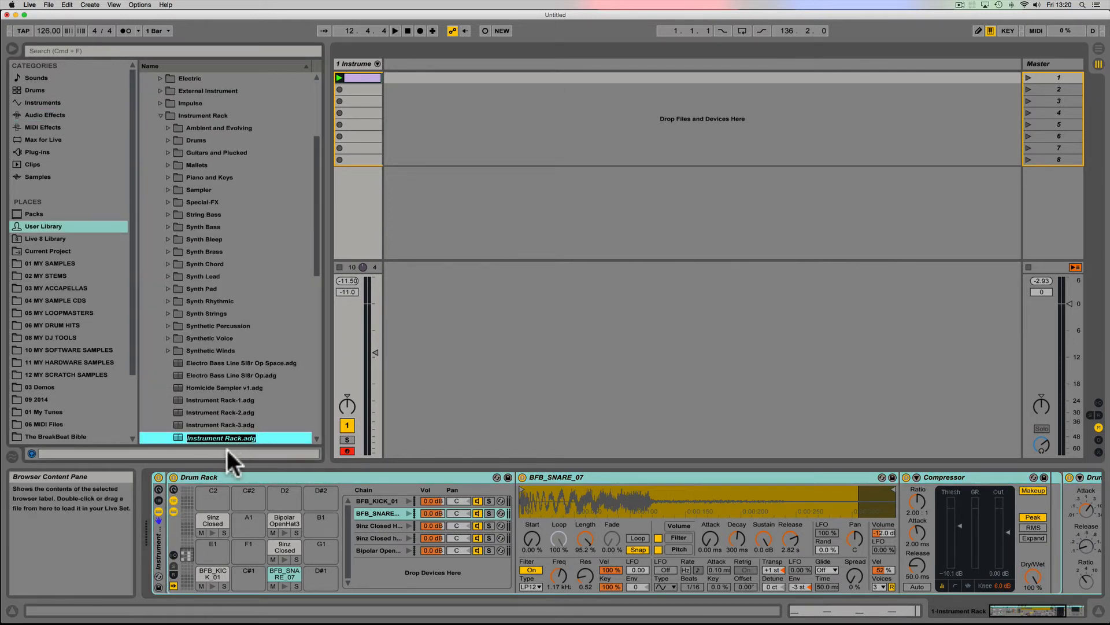
pyautogui.write('Nic')
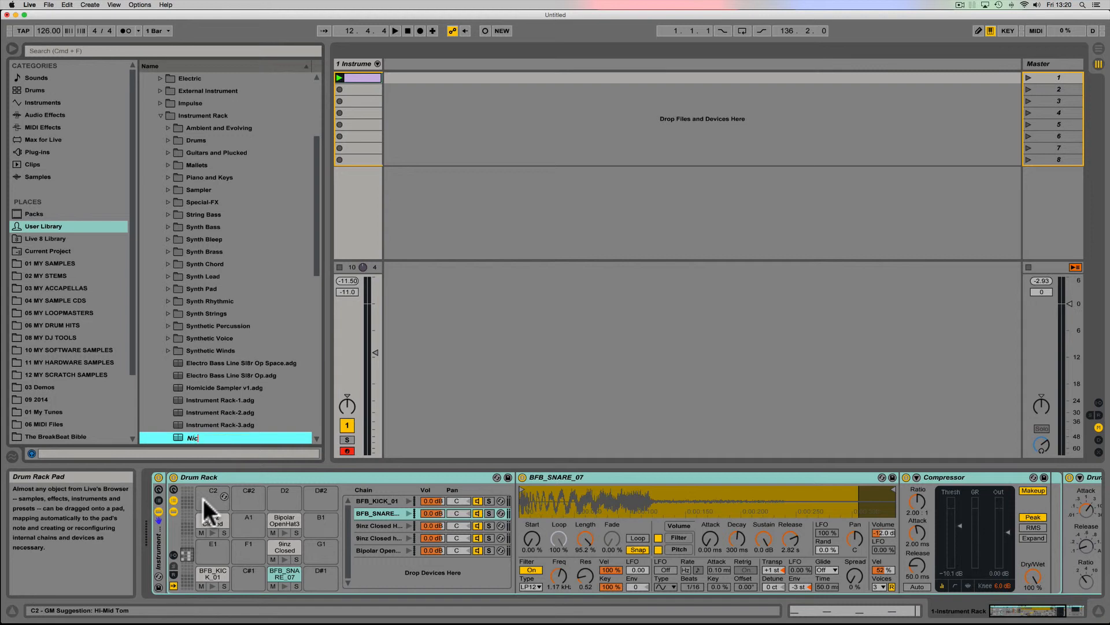
pyautogui.write('ks Drum')
pyautogui.write('Rack001')
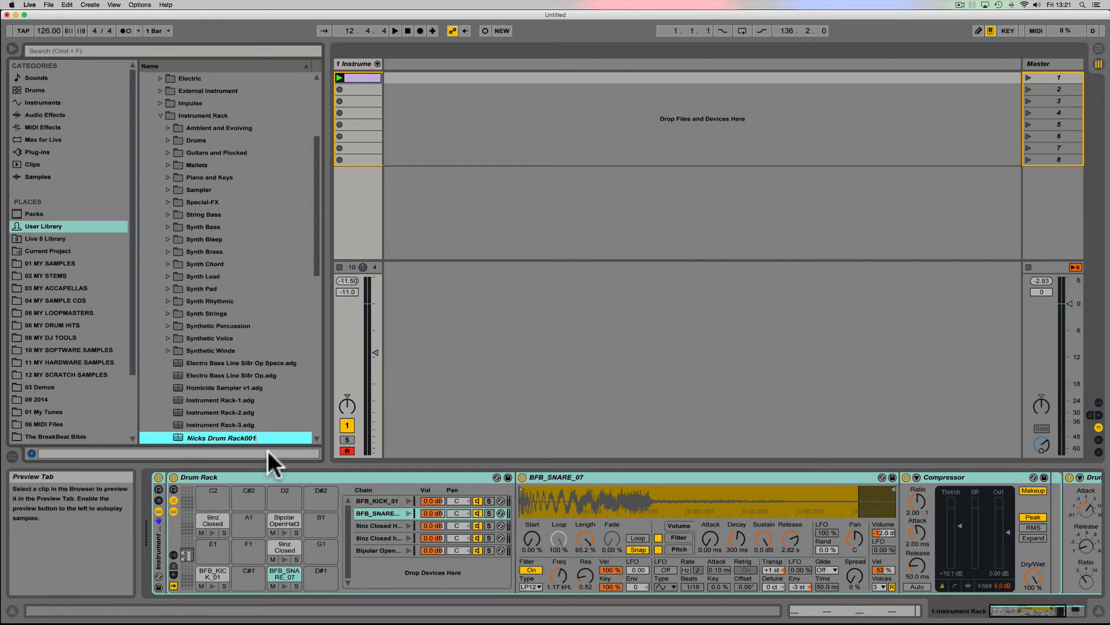
pyautogui.press('Return')
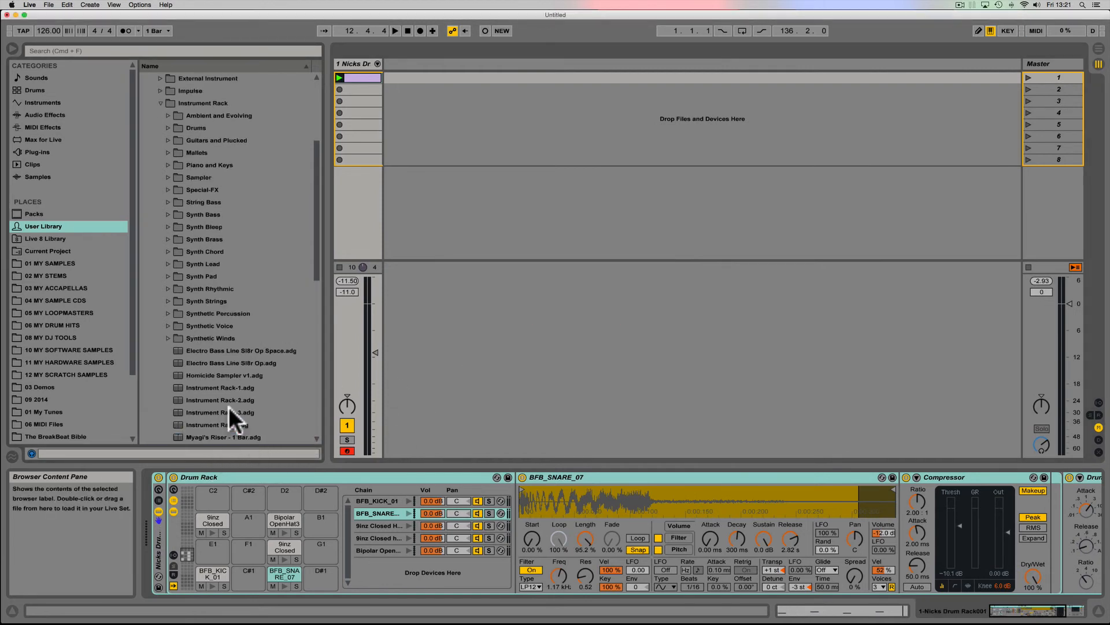
pyautogui.scroll(-10, 228, 407)
pyautogui.scroll(6, 230, 407)
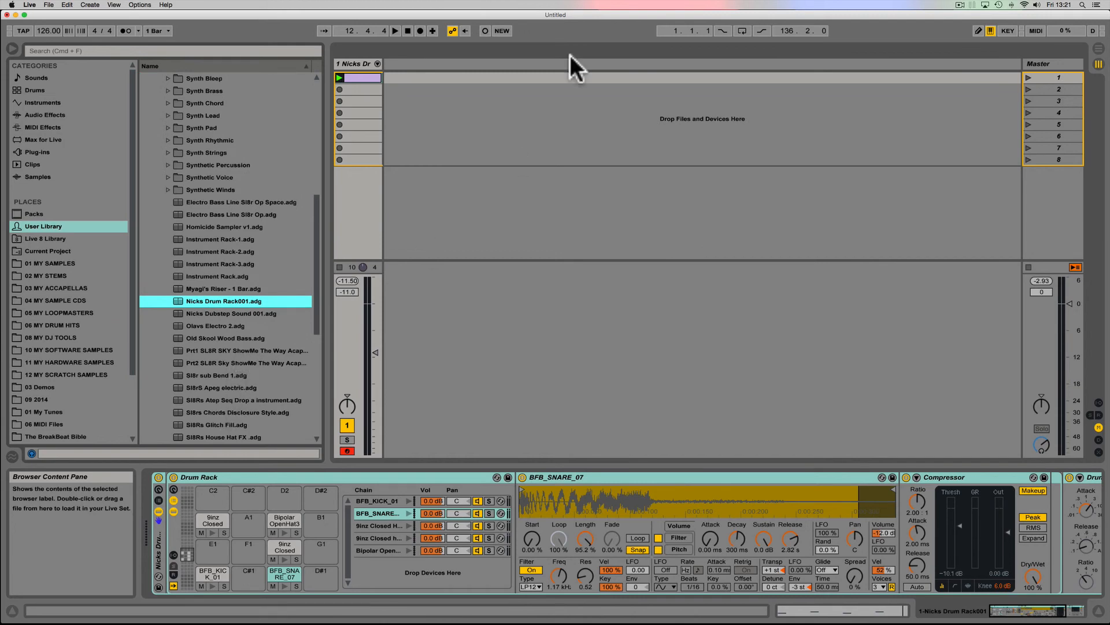
# - Replace the original drum track with a new empty MIDI track and load the saved "Drum Rack001" preset onto it
pyautogui.rightClick(404, 60)
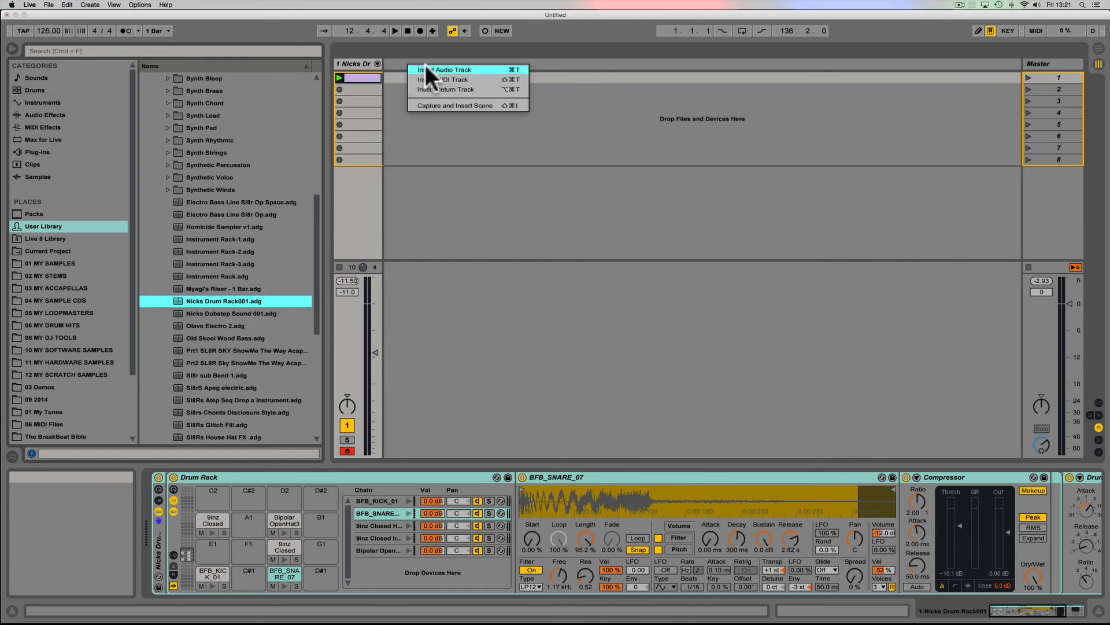
pyautogui.click(436, 79)
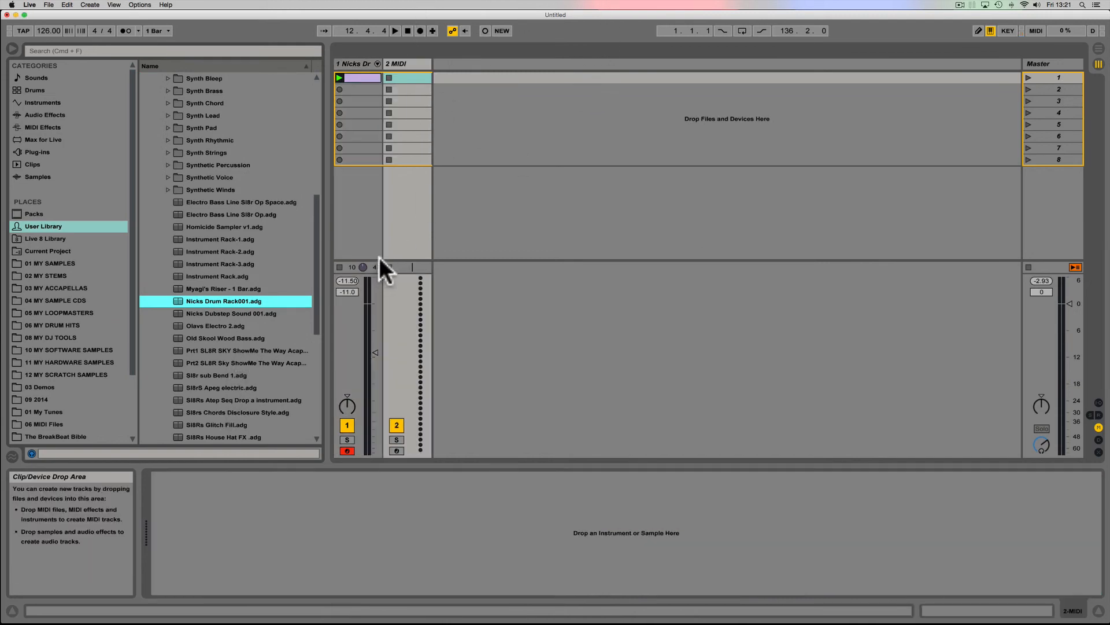
pyautogui.click(354, 61)
pyautogui.press('Delete')
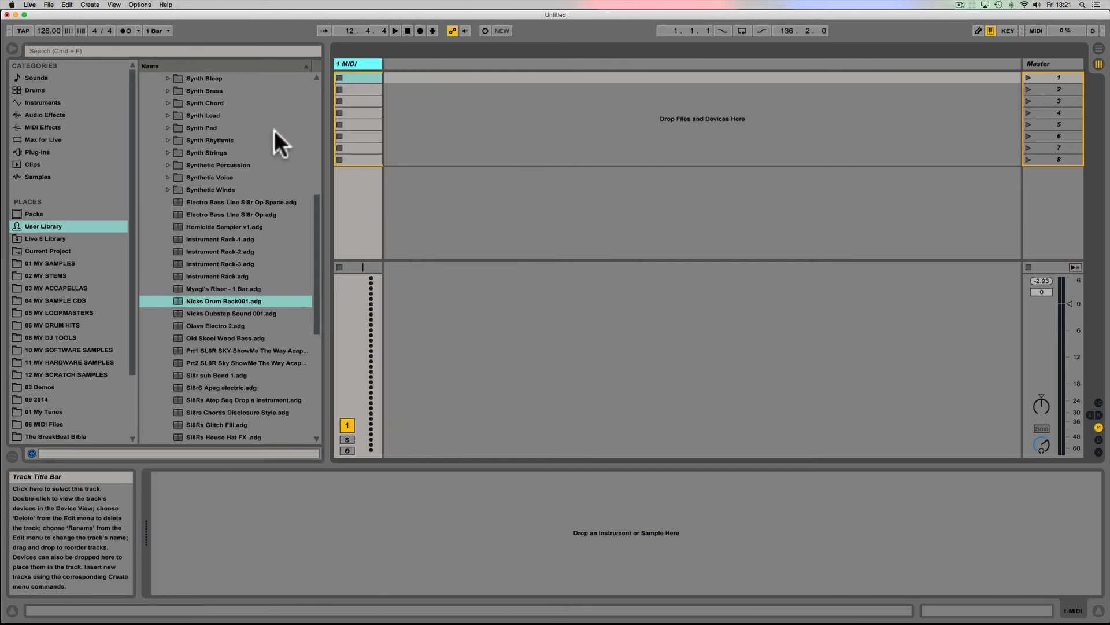
pyautogui.moveTo(193, 300); pyautogui.dragTo(366, 65)
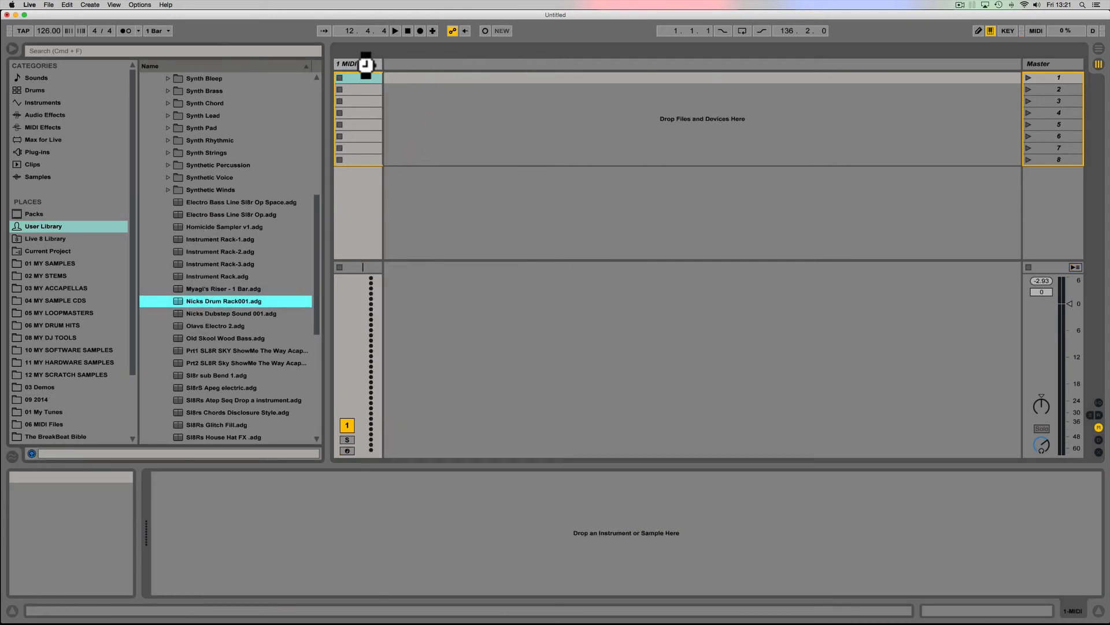